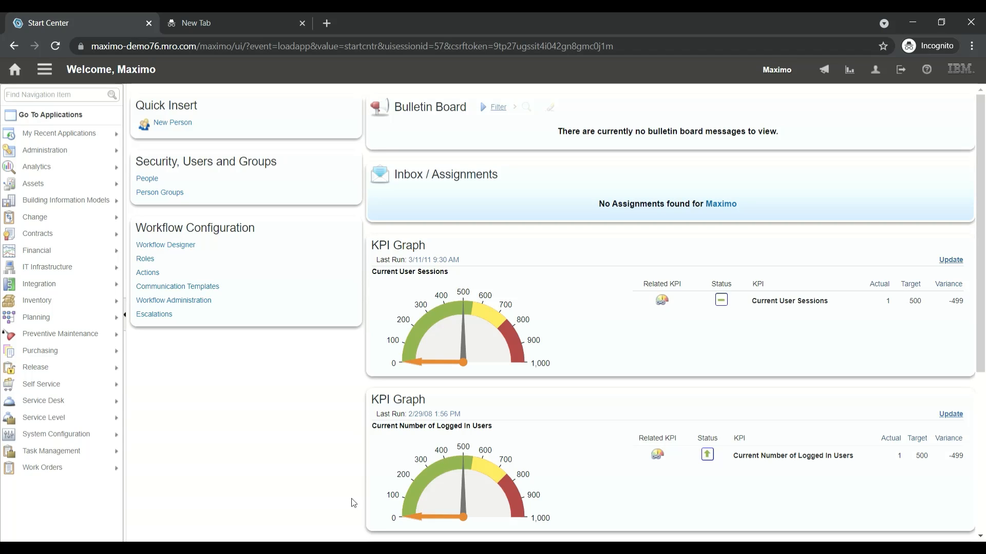
Close the empty browser tab and start a new record in the Lease/Rental Contracts application
click(302, 23)
mouse_move(51, 226)
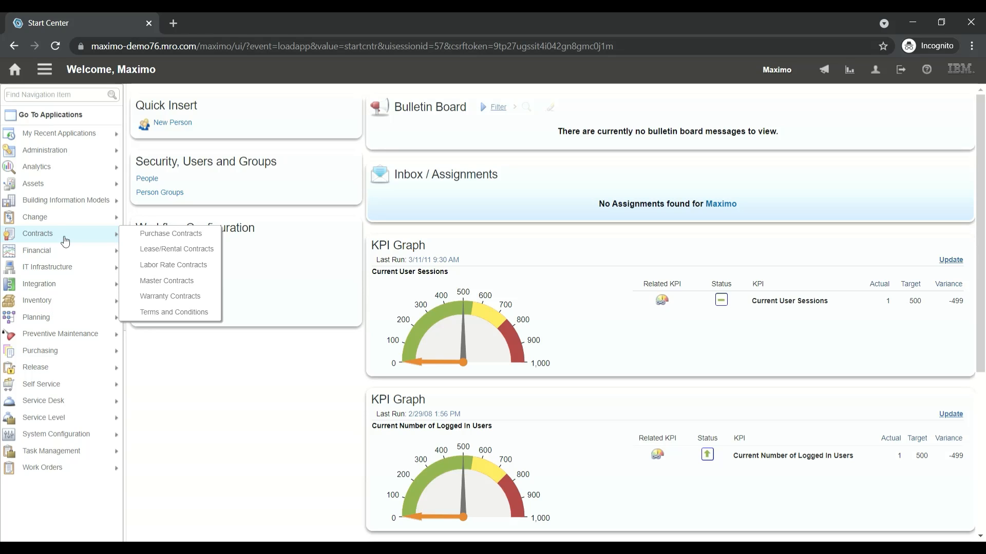
click(205, 252)
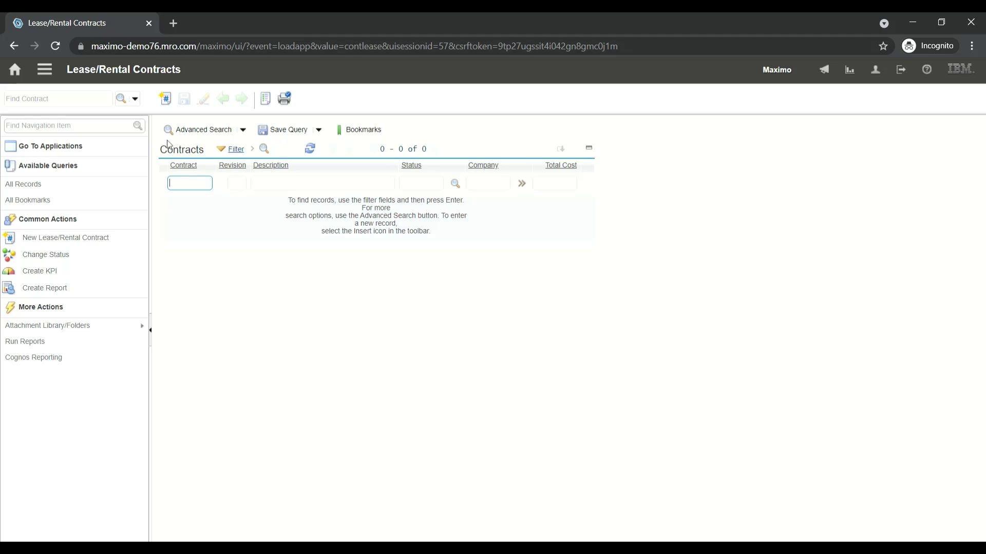
click(165, 99)
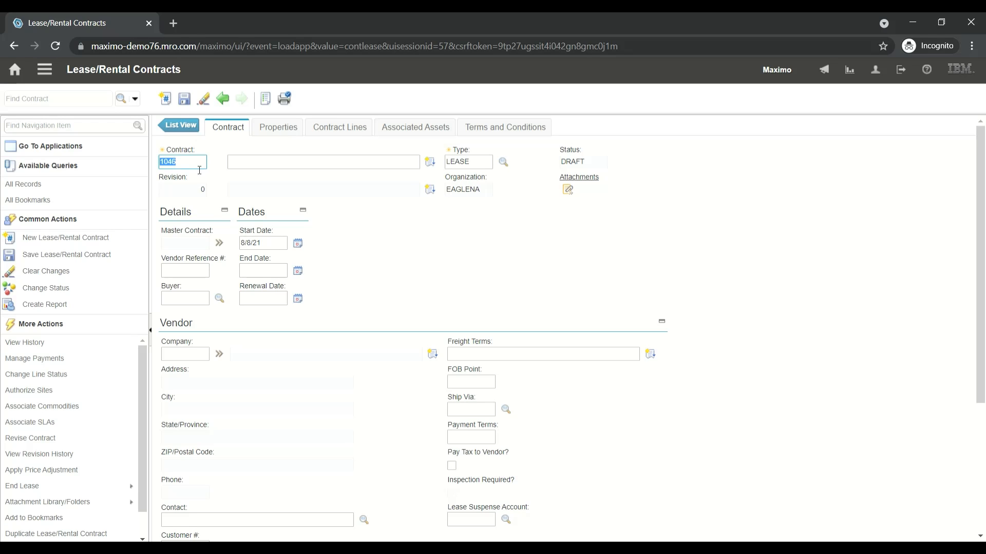
Prefix the new contract's number with LR and describe it as "Contract for pump"
click(199, 168)
text(LR)
click(272, 169)
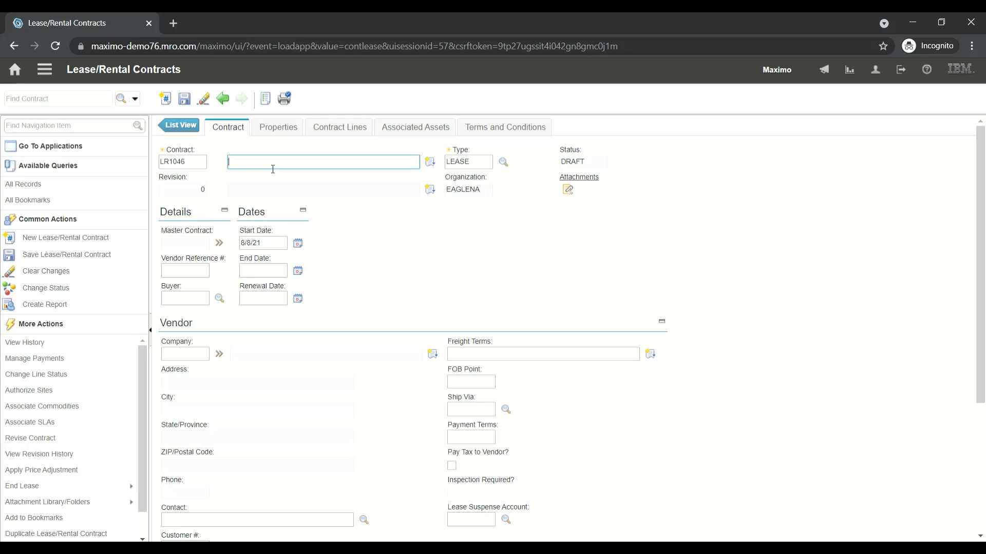
text(Contract for pump)
Set the contract's end date to 8/7/22
click(299, 272)
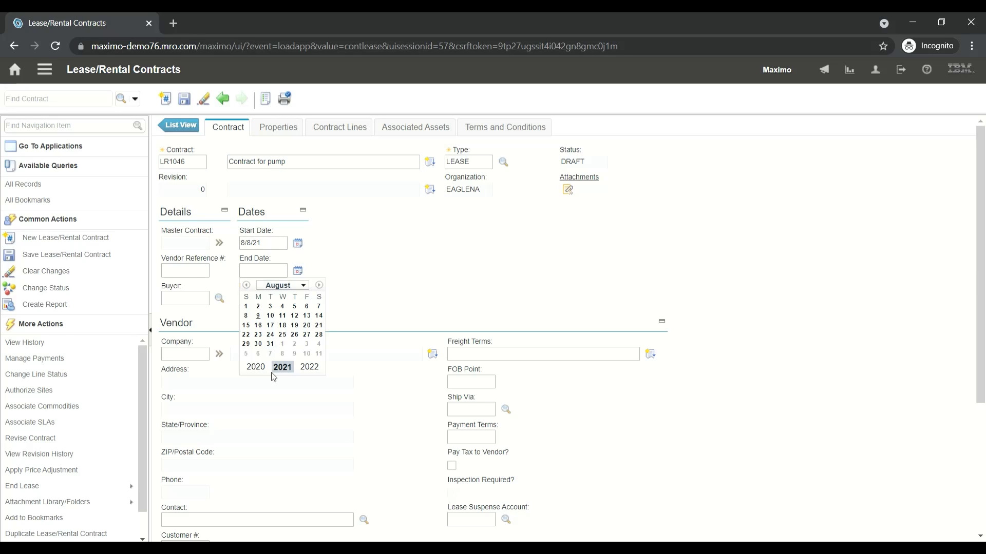
click(309, 367)
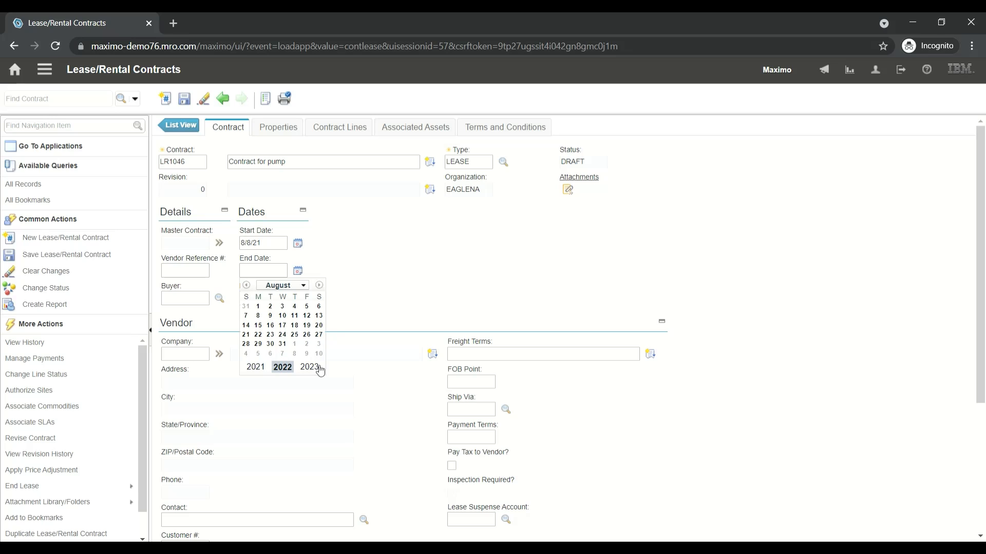
click(245, 315)
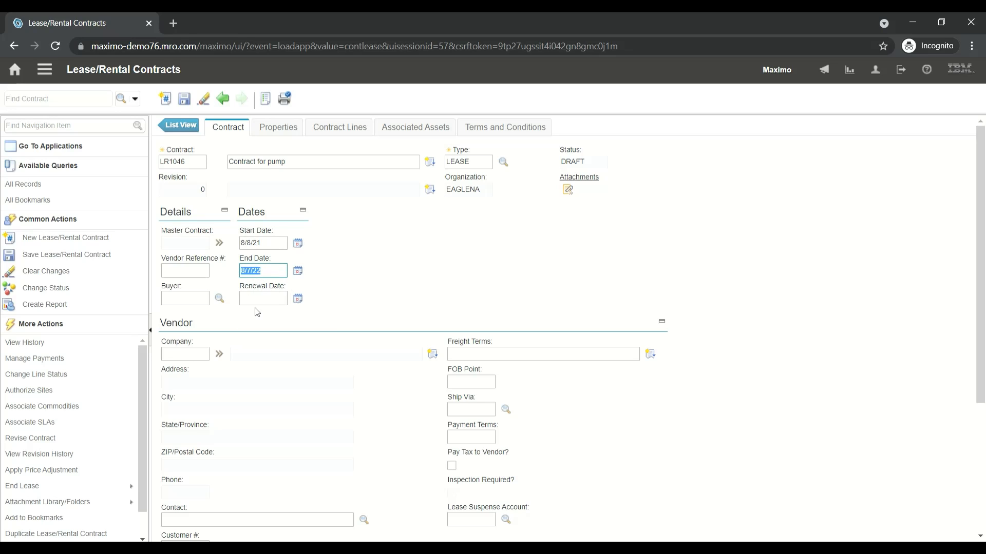
Set the contract's renewal date to 7/7/22
click(260, 299)
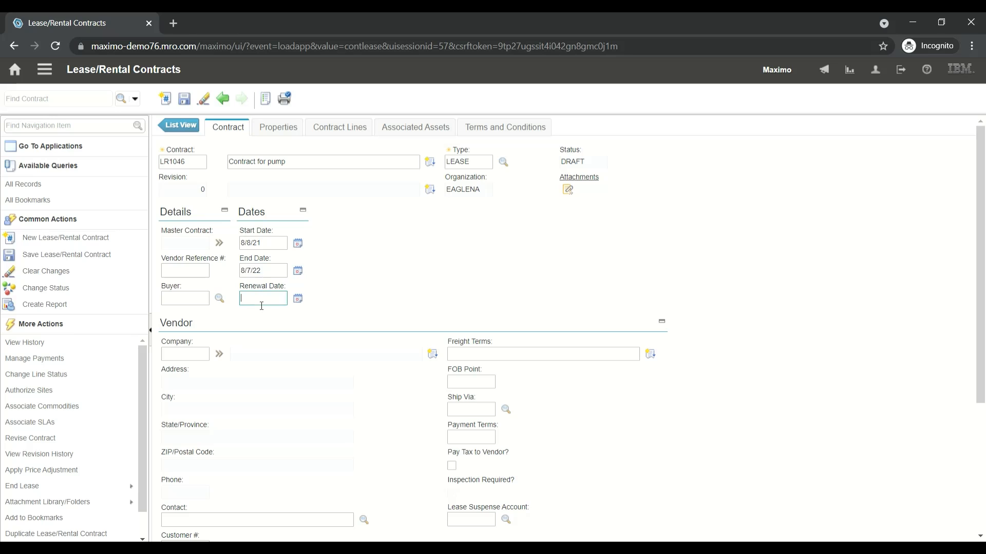
click(298, 300)
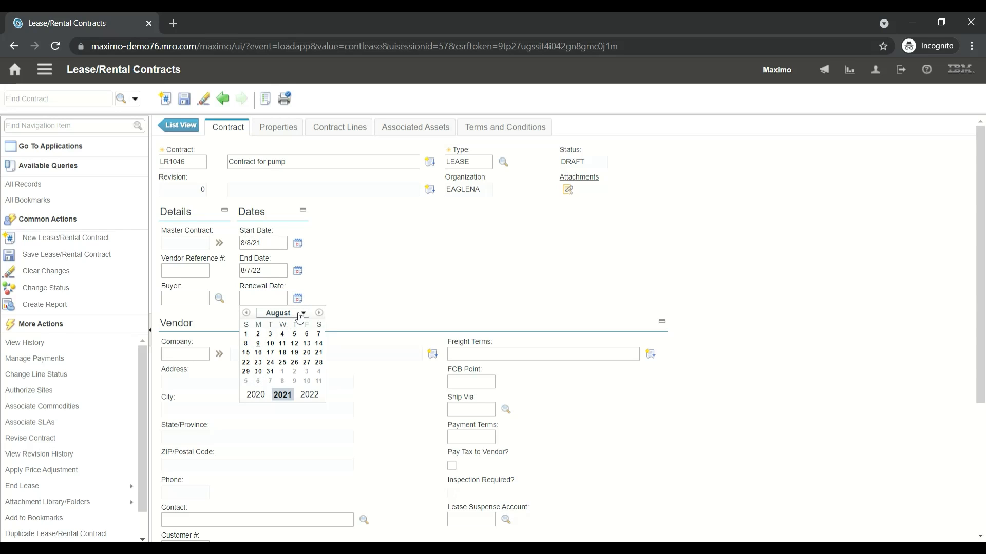
click(299, 318)
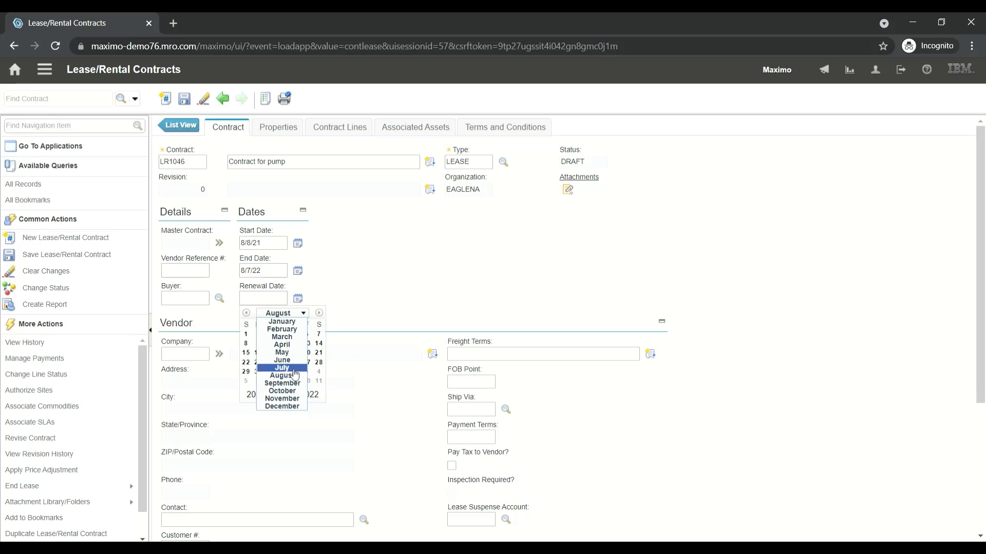
click(294, 368)
click(312, 395)
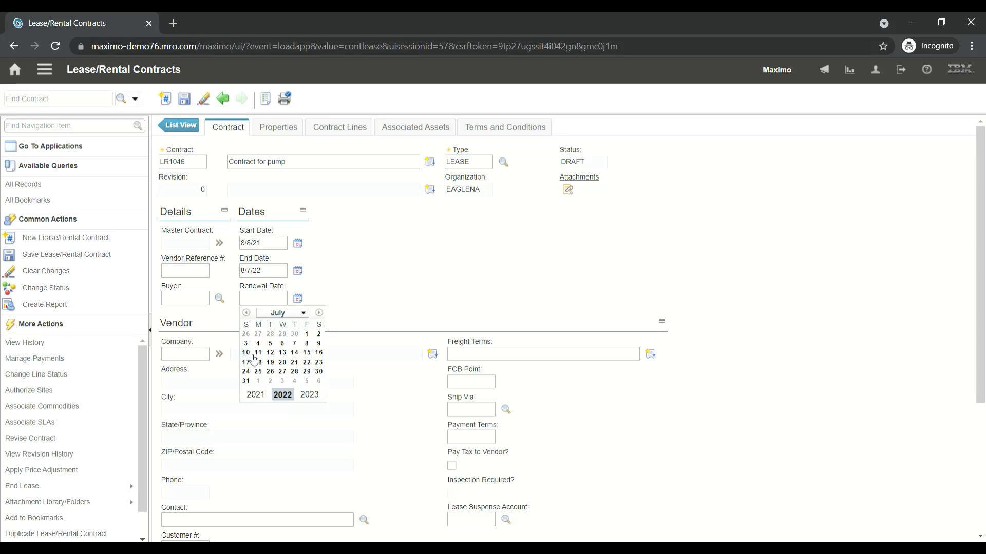
click(296, 344)
click(334, 407)
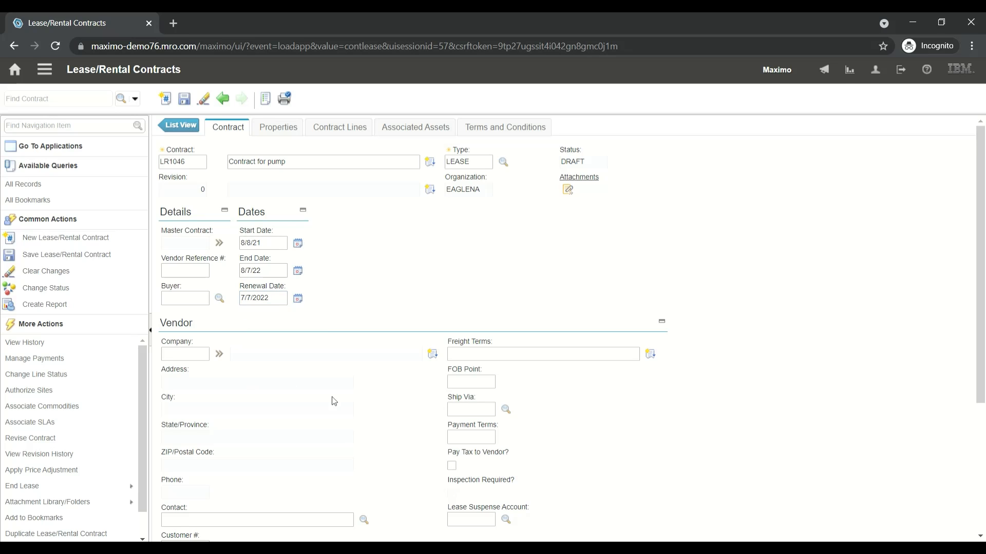
Look up vendor companies beginning with AT and assign ATI (Atlantic Trading, Inc) to the contract
click(183, 359)
text(AT)
key(Tab)
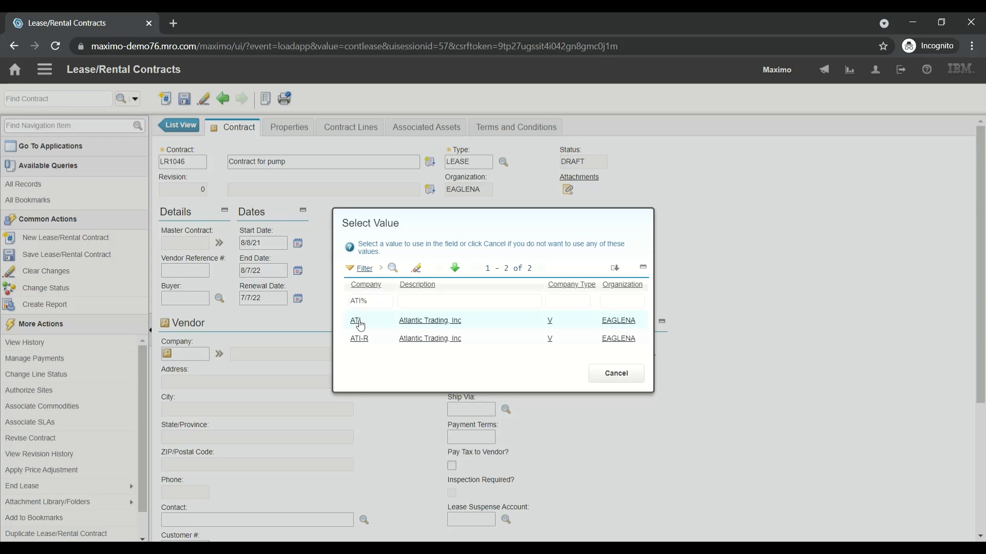
click(359, 320)
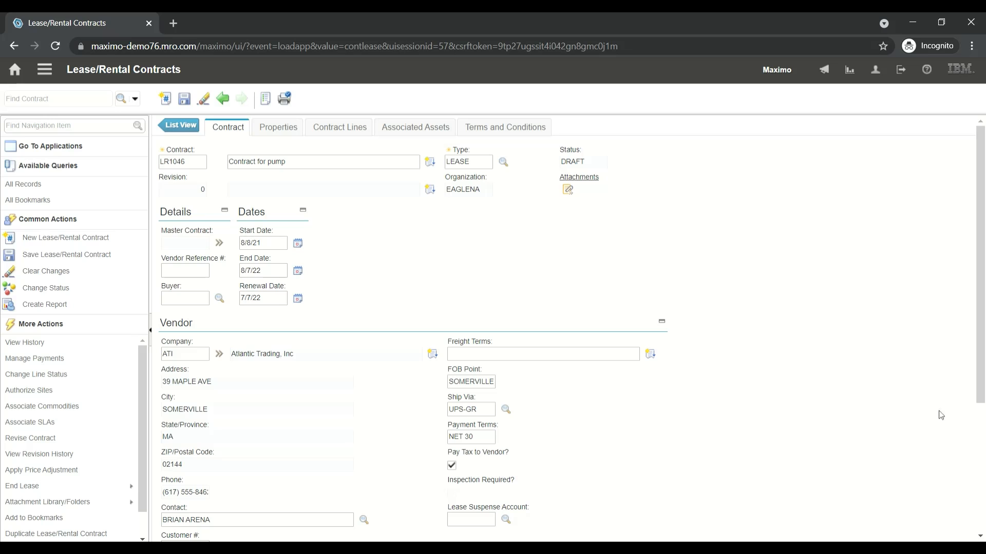
In the contract costs, set the term to 12 months and the number of payments to 4
drag(979, 300, 984, 415)
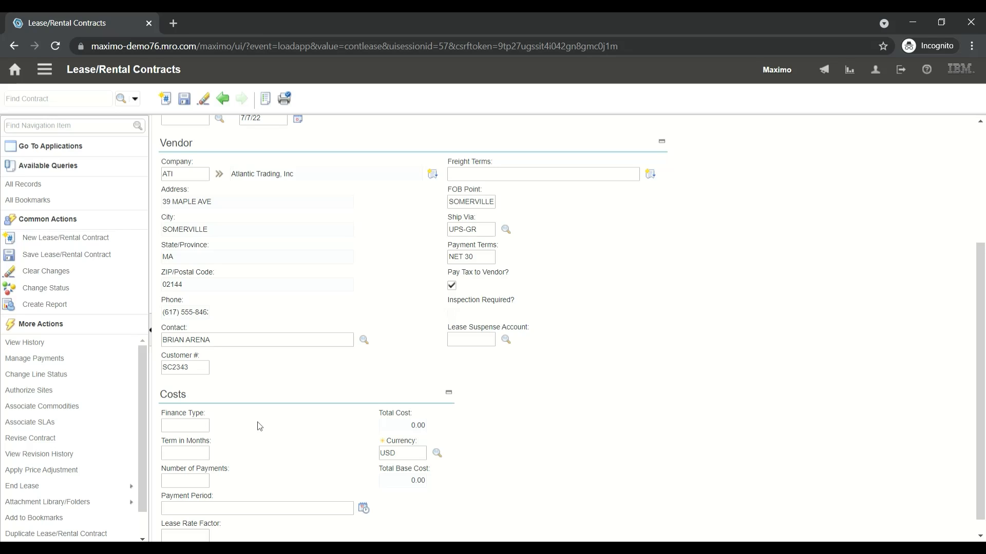
click(203, 456)
text(12)
key(Tab)
key(Tab)
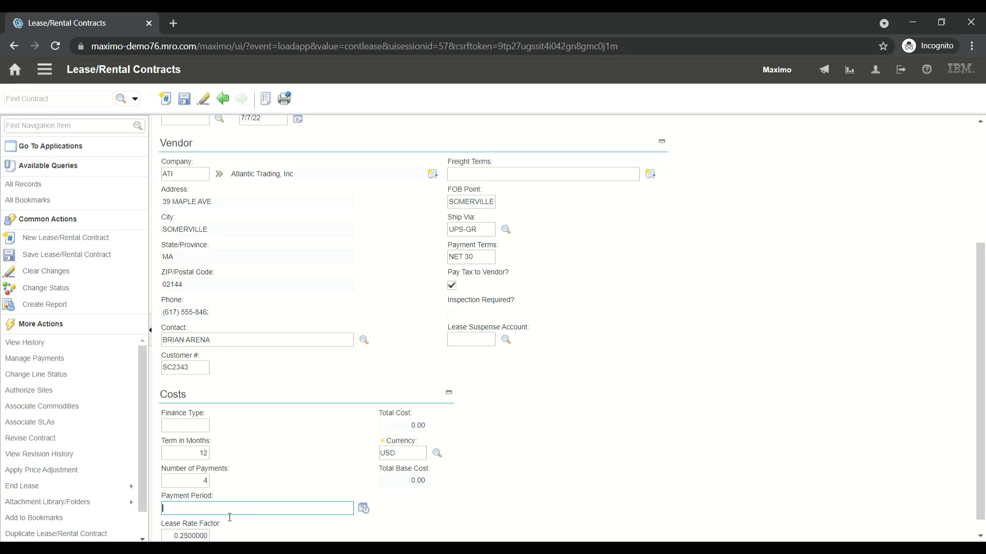
Schedule the payment period for every 90 days at 01:00 PM
click(363, 509)
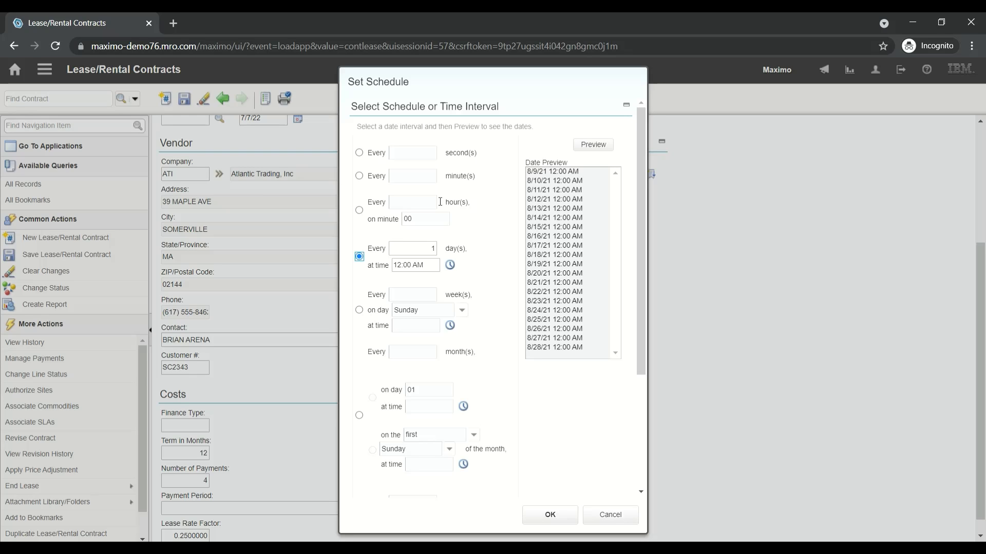
double_click(430, 254)
text(90)
key(Tab)
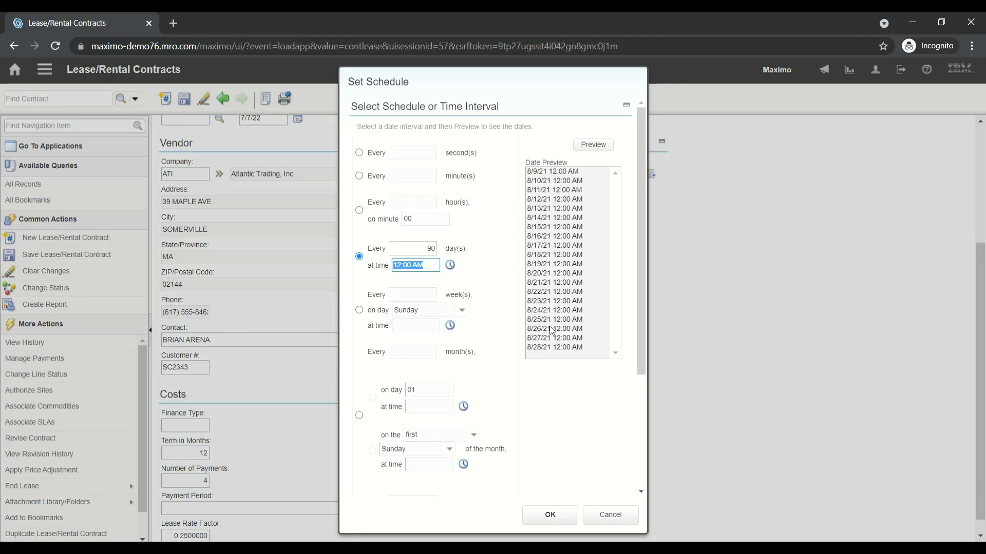
click(450, 265)
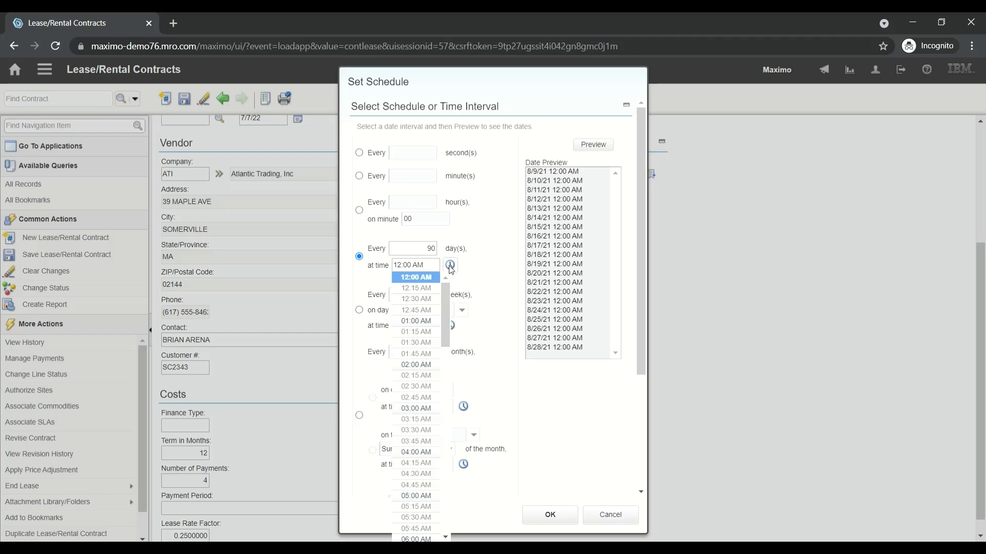
drag(446, 311, 455, 428)
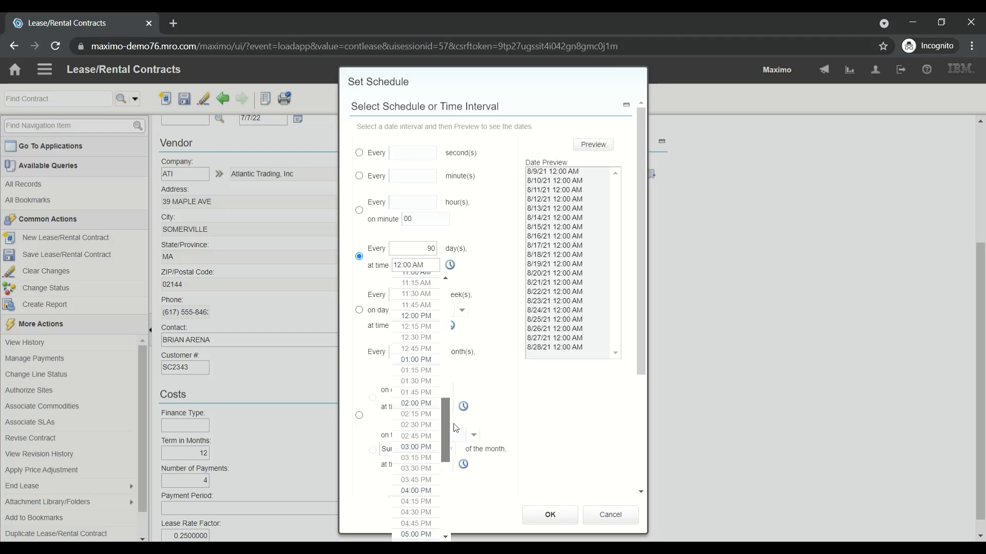
click(420, 361)
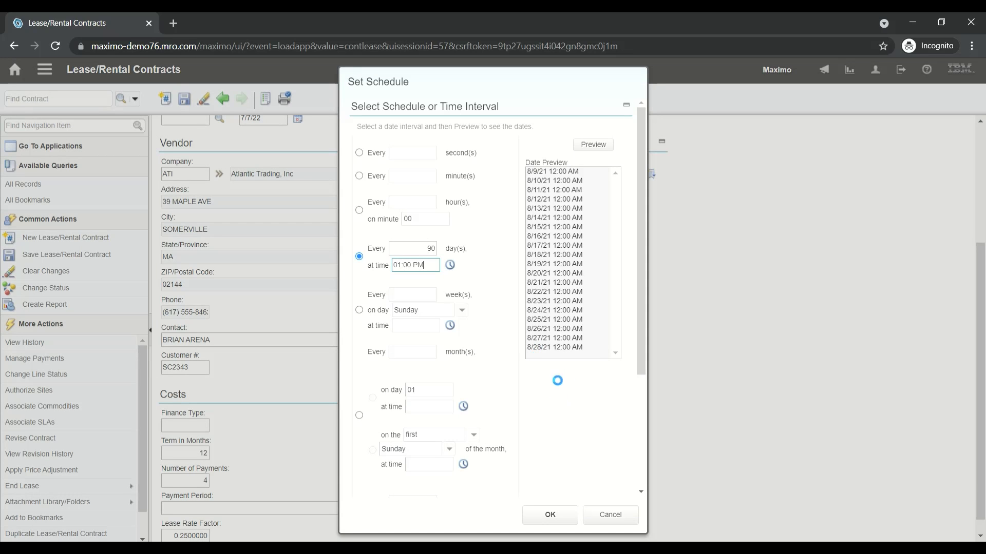
click(551, 516)
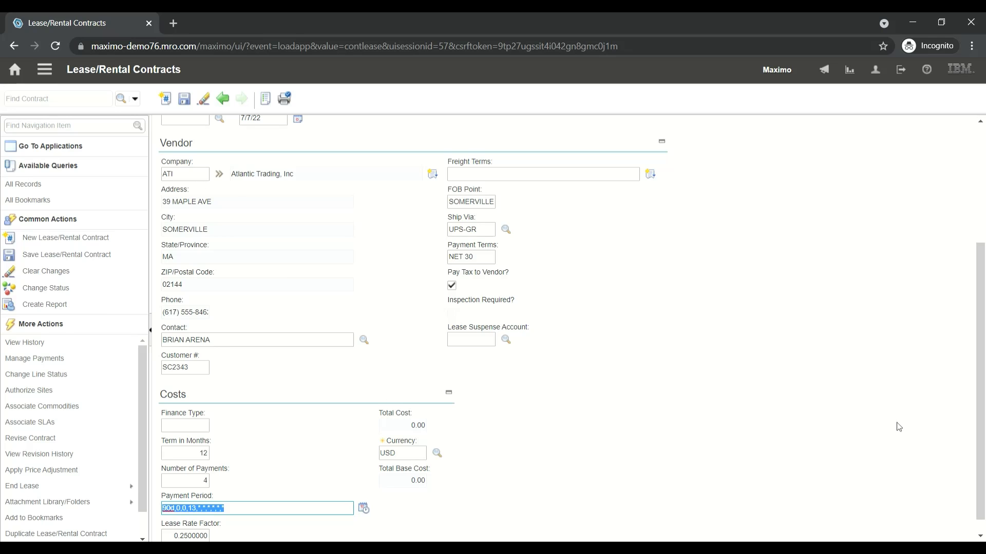
Check the lease rate factor and total cost, and save the contract
drag(979, 288, 983, 348)
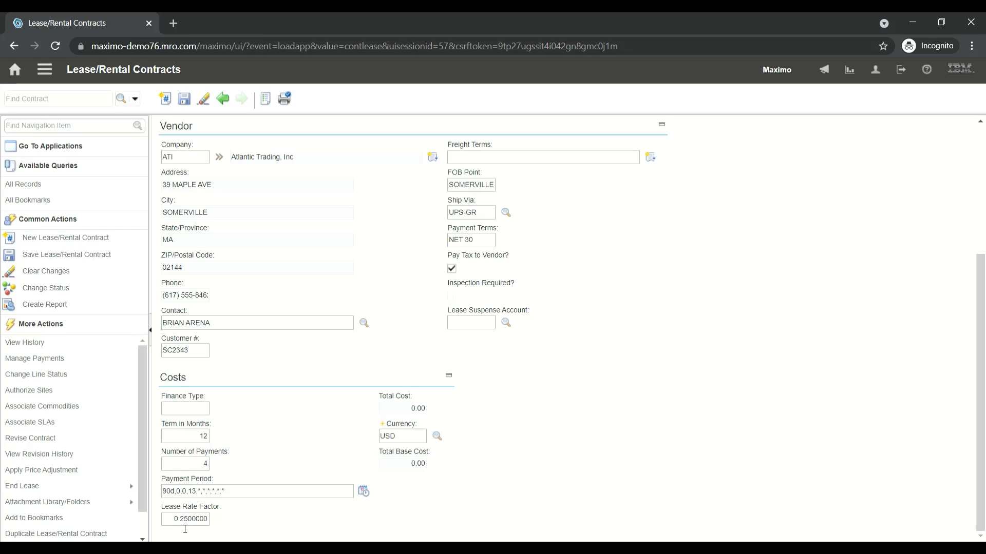
click(419, 410)
click(184, 99)
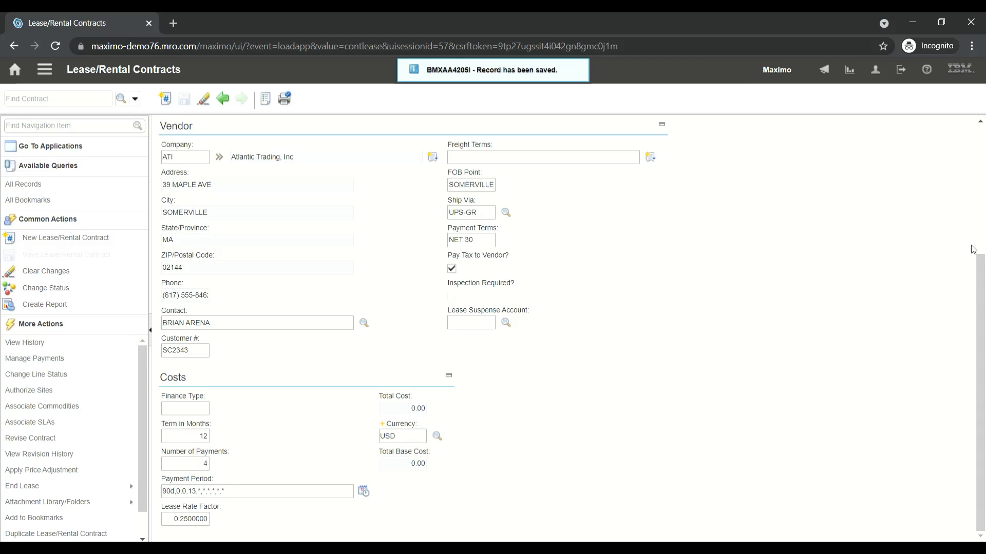
In the contract properties, set the warranty duration to 12 with MONTHS as the time unit
drag(980, 303, 980, 109)
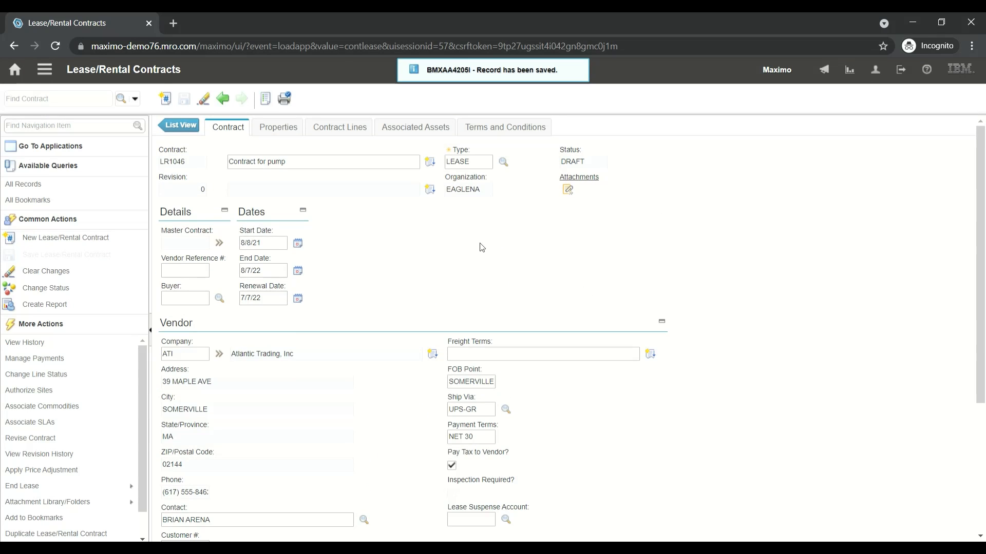
click(278, 127)
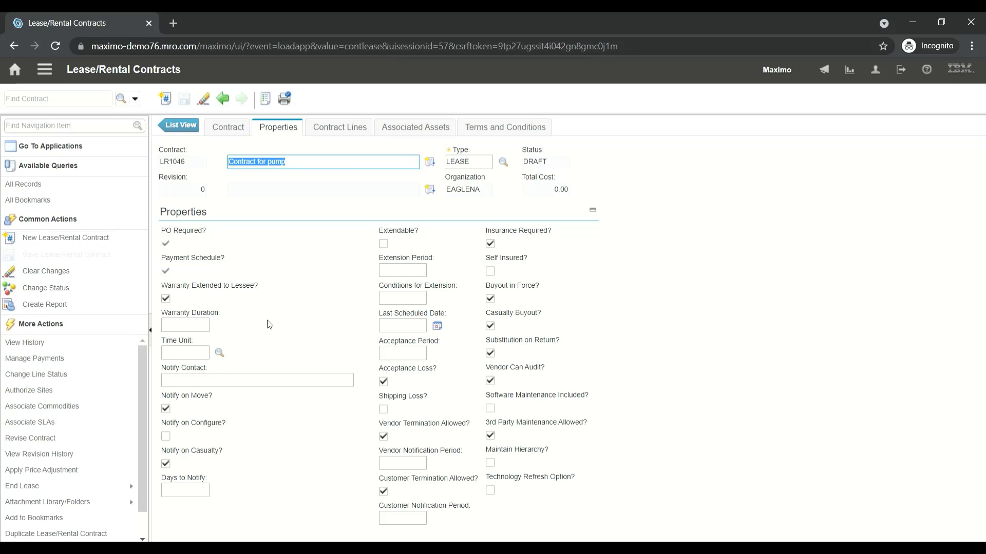
click(193, 328)
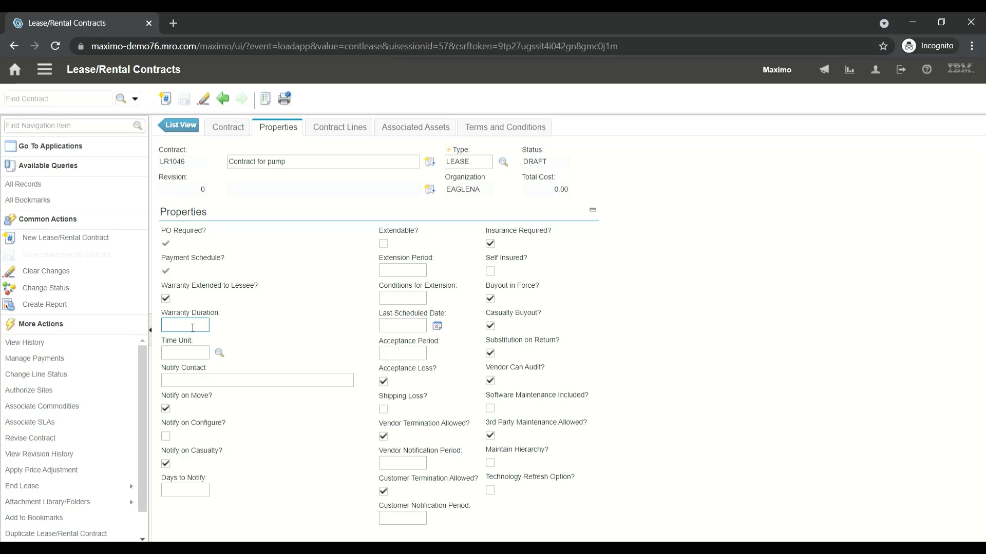
text(12)
key(Tab)
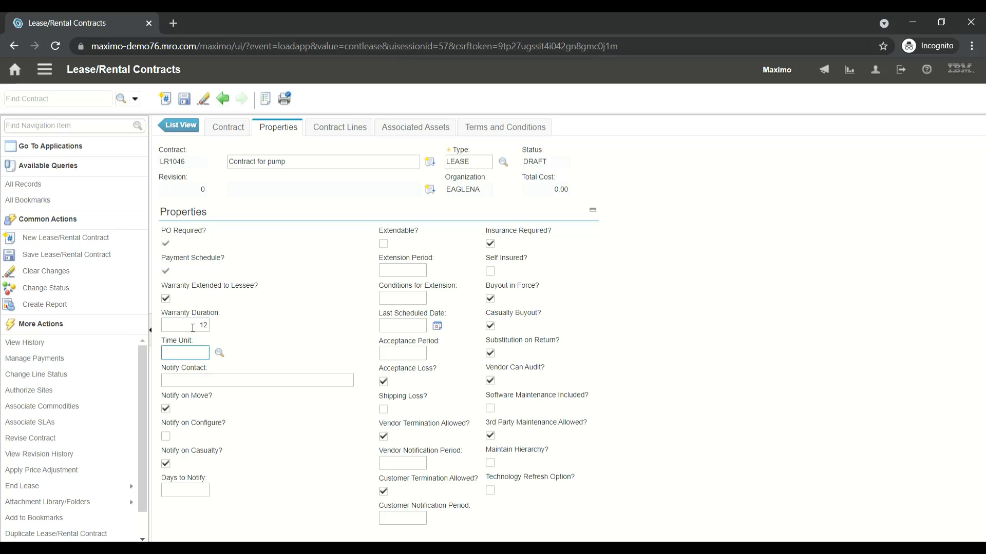
click(220, 353)
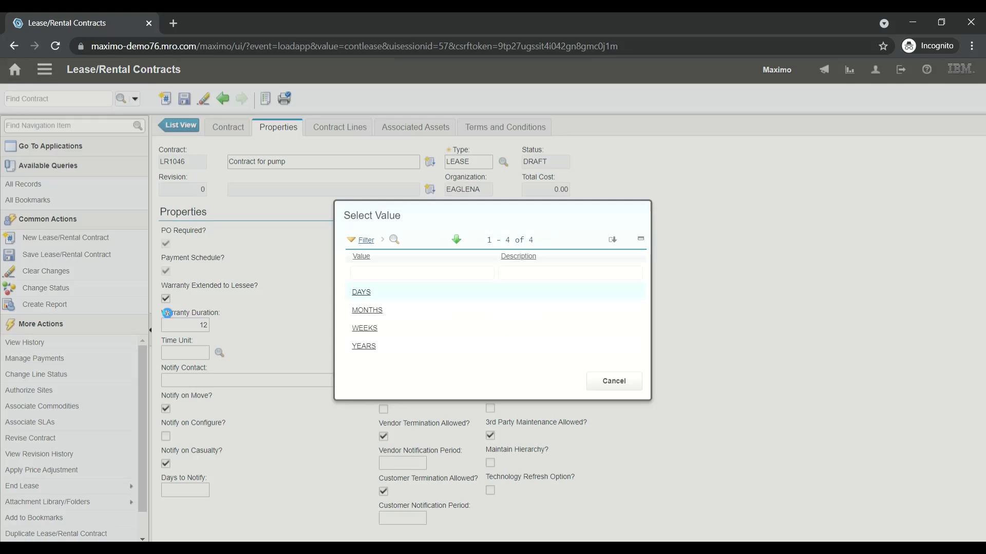
click(367, 311)
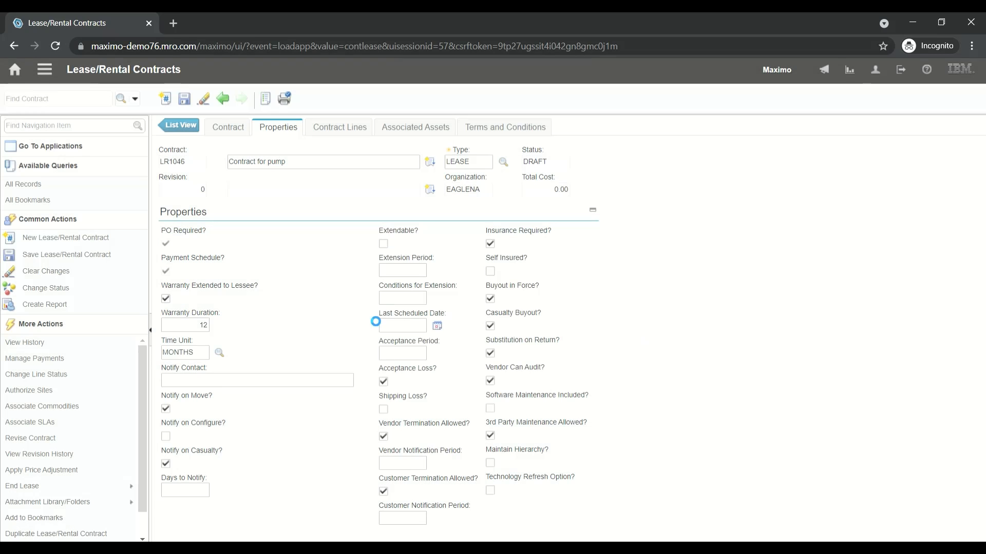
Enter the notify contact's name, enable notification on configure, and set the days to notify to 30
click(233, 381)
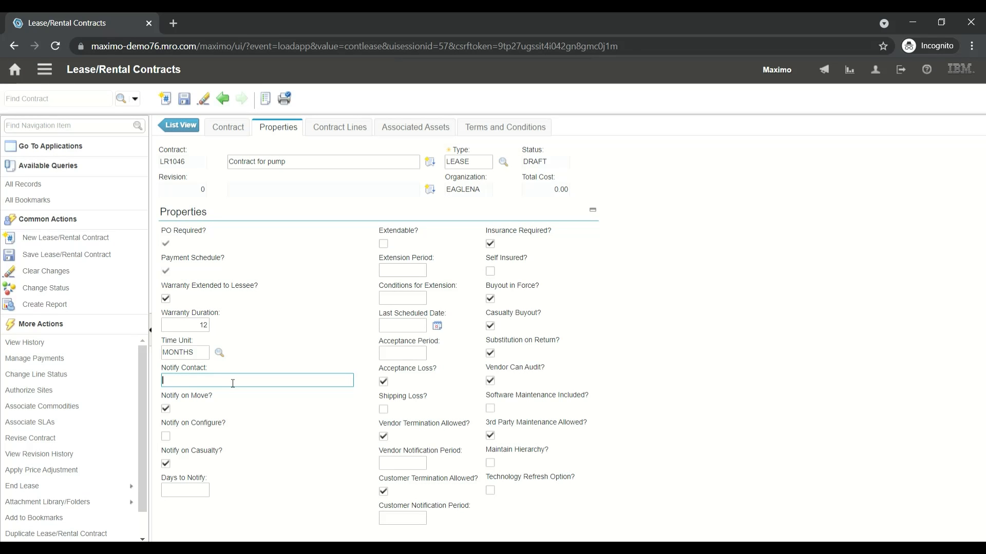
text(Ram)
key(Tab)
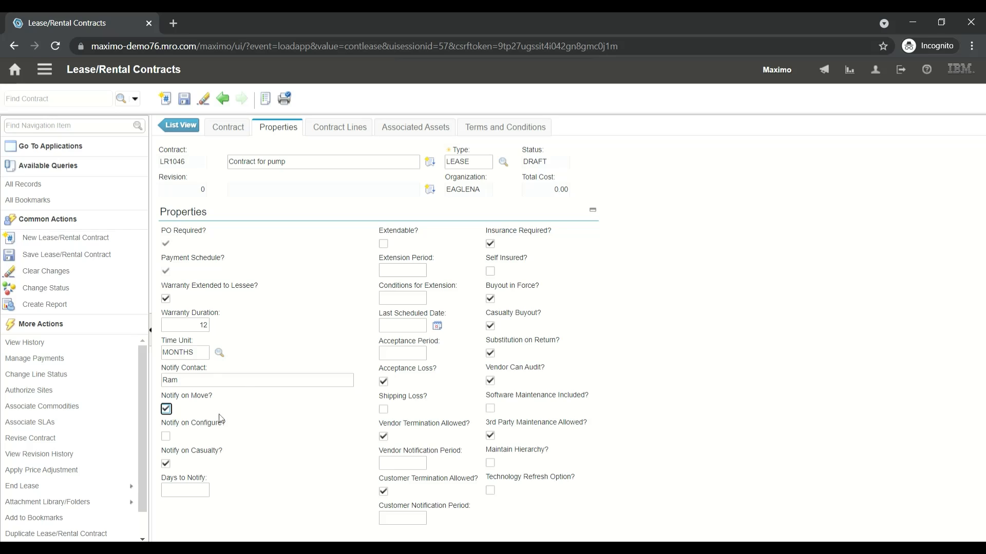
click(165, 436)
click(193, 497)
text(30)
key(Tab)
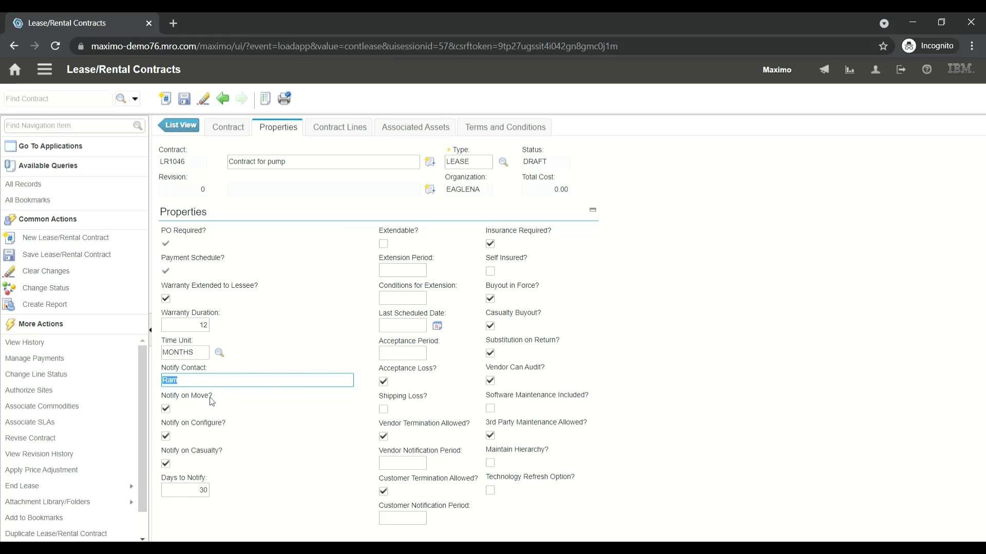
Set the vendor notification period to 90 and the customer notification period to 30, and save the contract
click(397, 467)
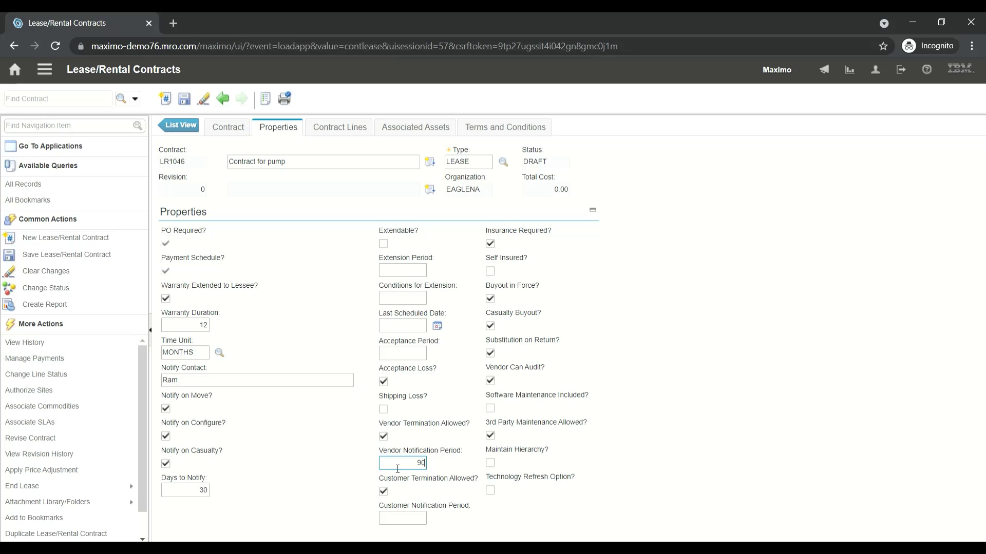
key(Tab)
click(413, 522)
key(Tab)
double_click(417, 521)
click(190, 100)
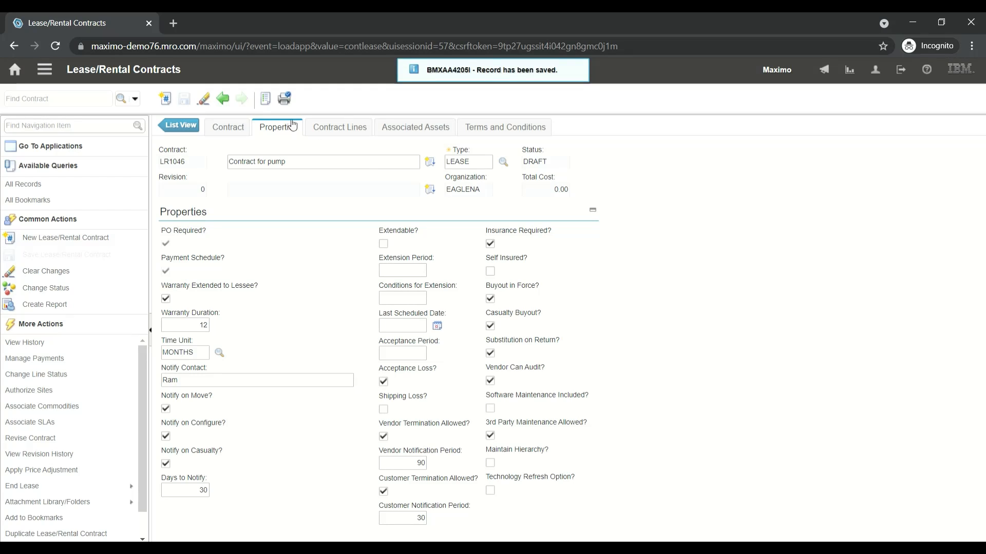
Add the INDEMNITY term to the contract's terms and conditions, and save the contract
click(516, 132)
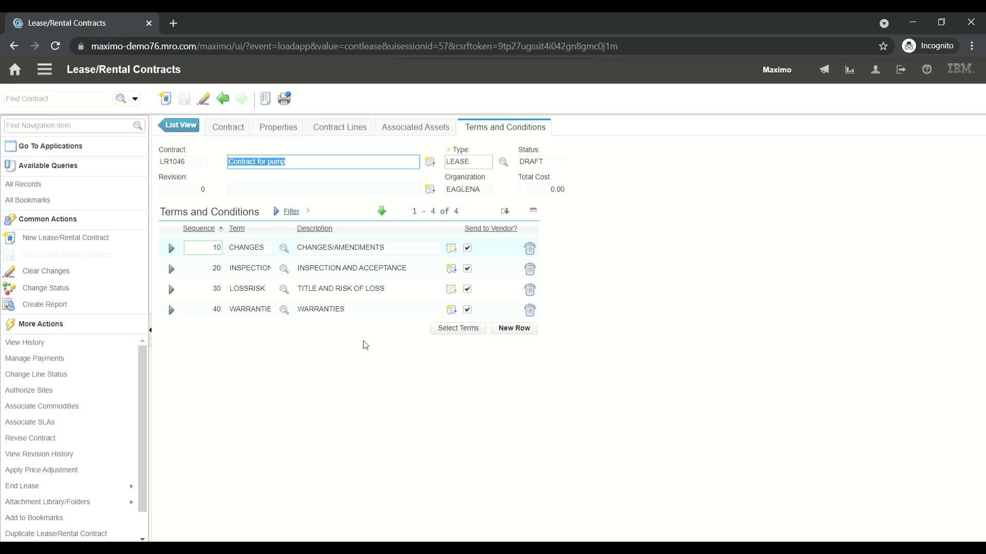
click(458, 331)
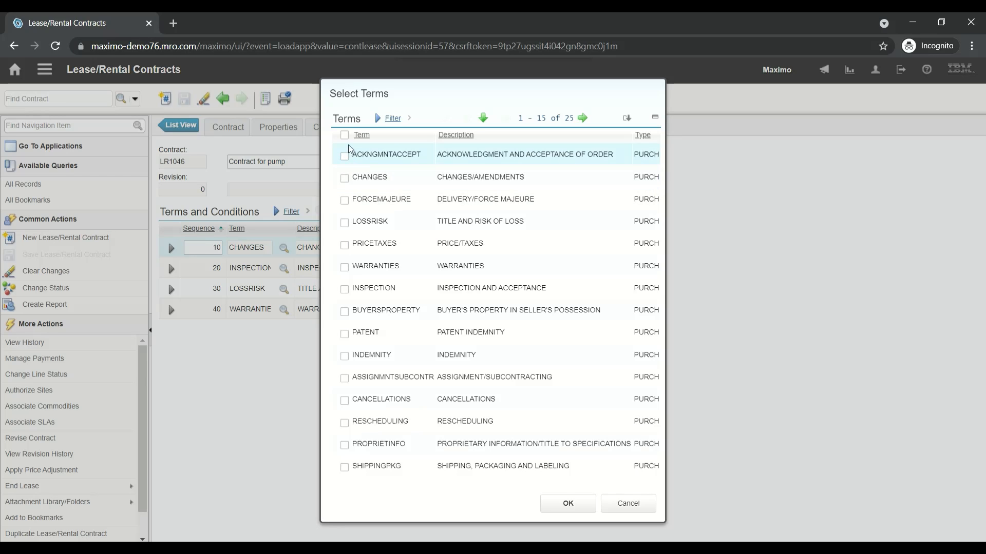
click(345, 356)
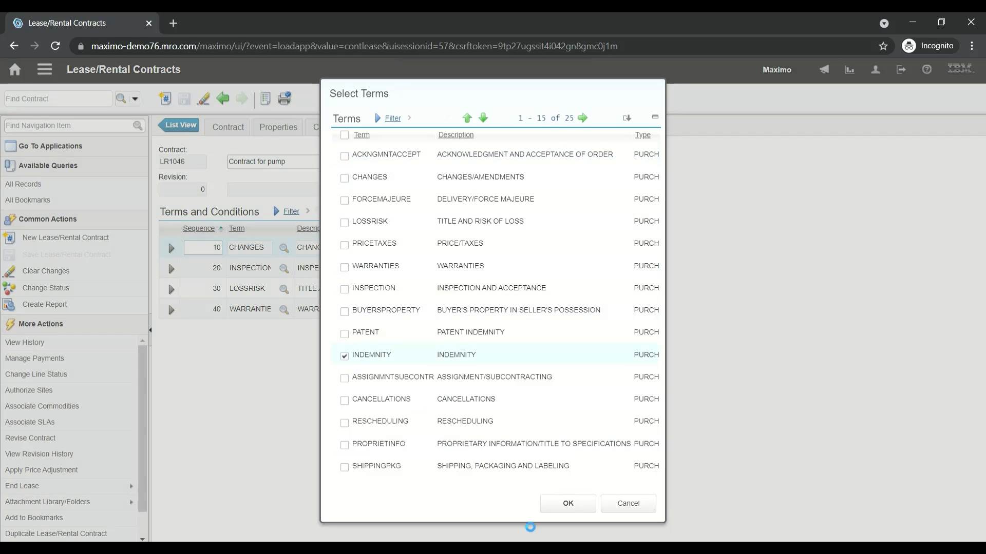
click(585, 511)
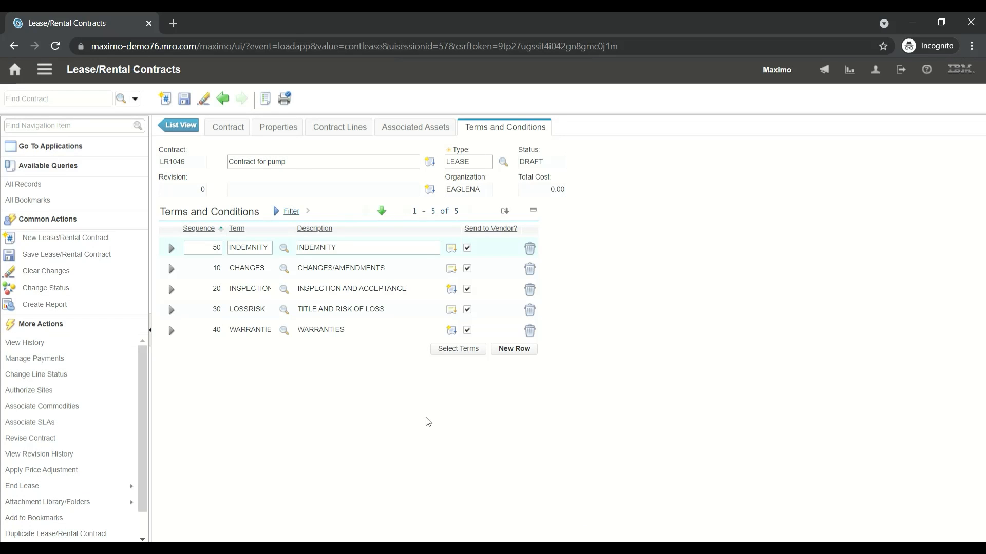
click(185, 100)
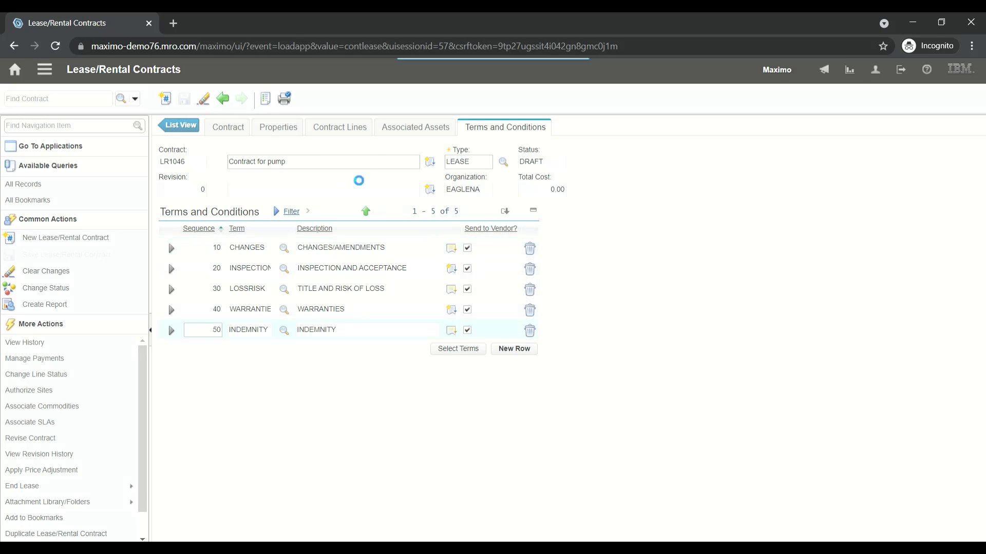
Add the vendor item P-896 Rotary PD Pump priced at 5,000.00 as a contract line, and save the contract
click(351, 132)
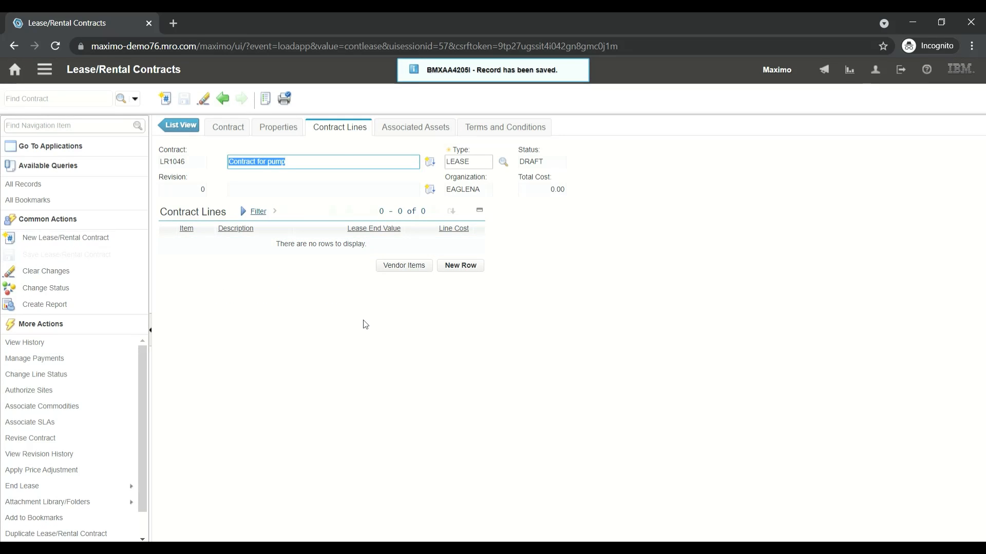
click(412, 266)
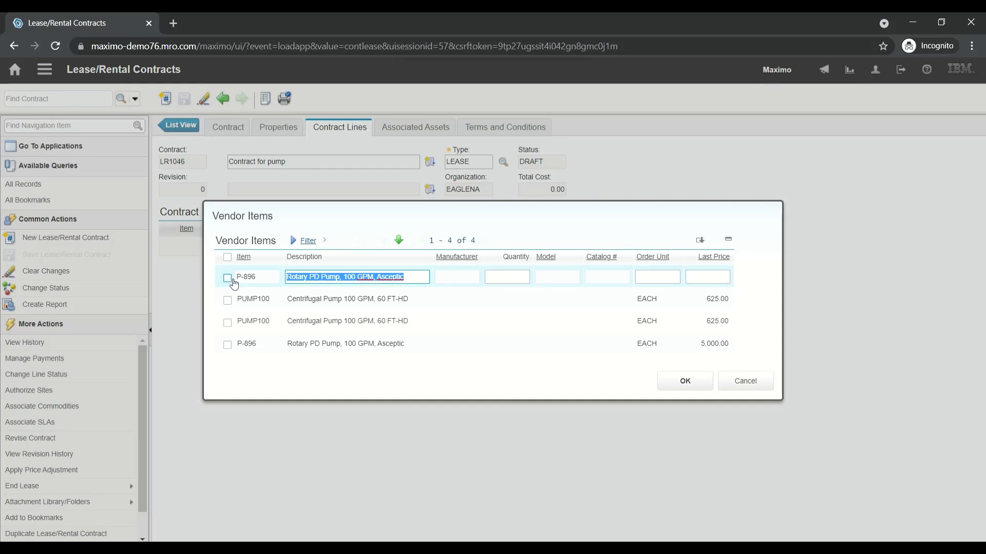
click(227, 345)
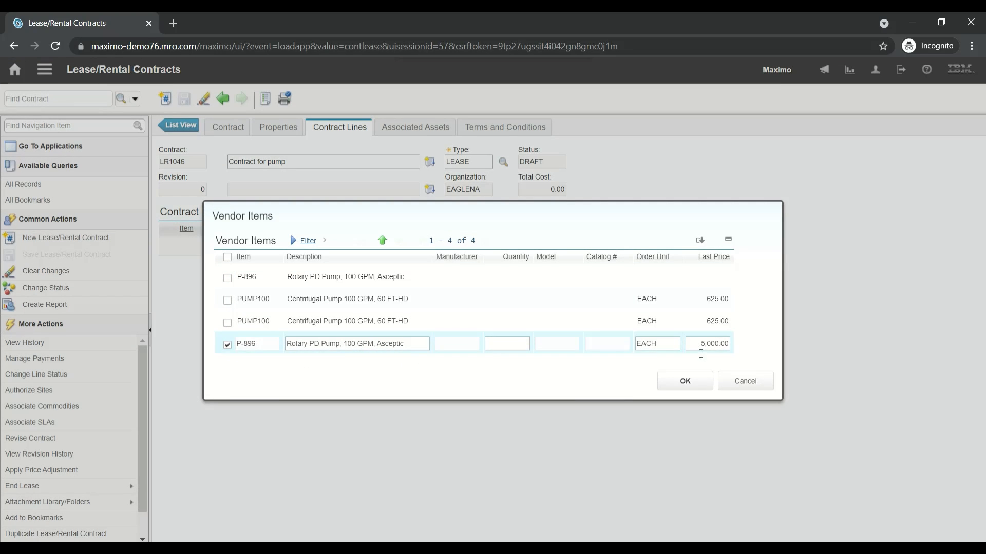
click(686, 381)
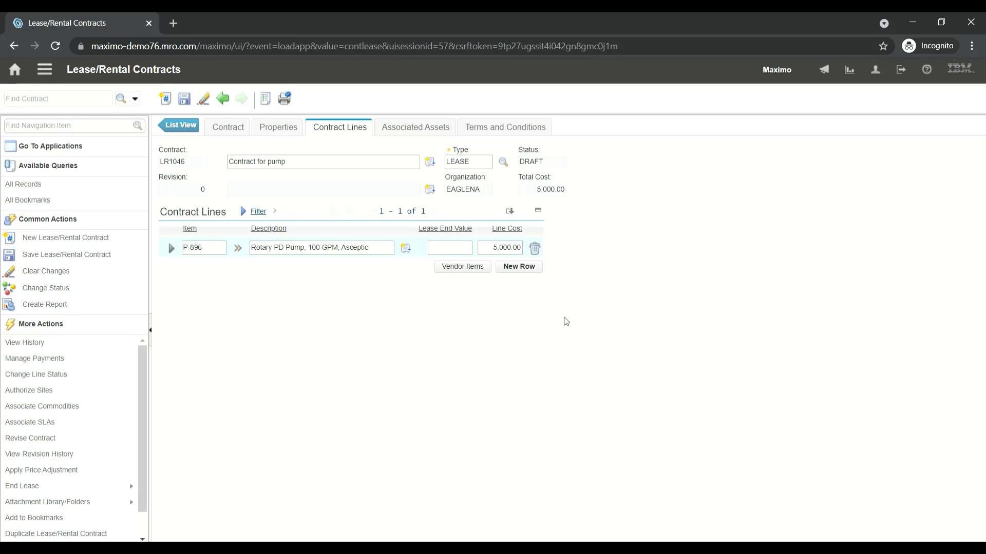
click(185, 103)
Set the lease end value of the P-896 contract line to 1000 and save the contract
click(451, 253)
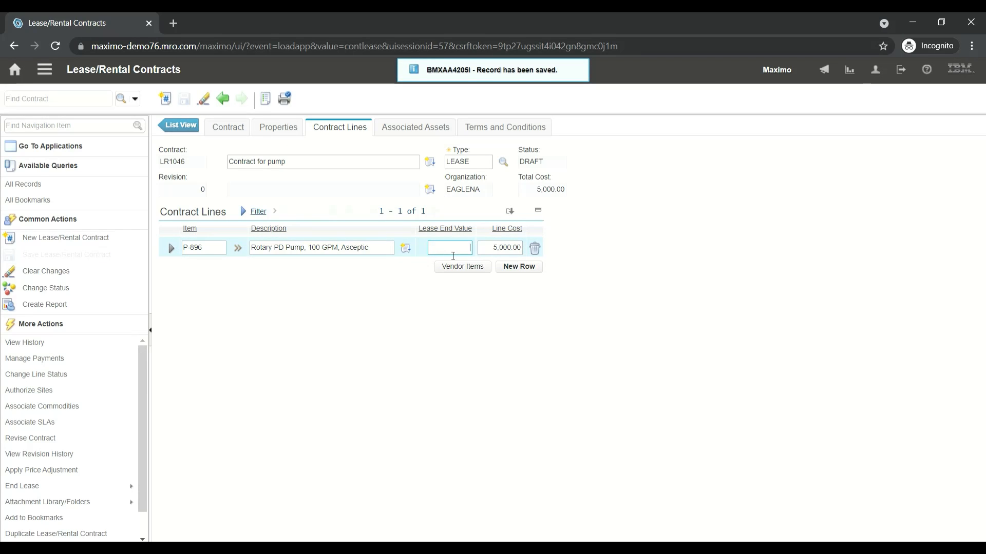
text(1000)
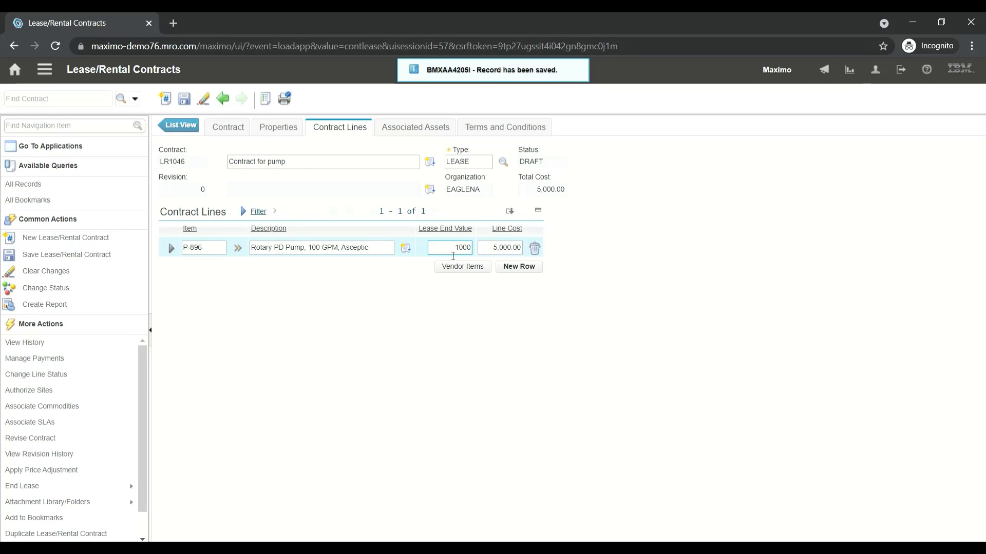
click(183, 100)
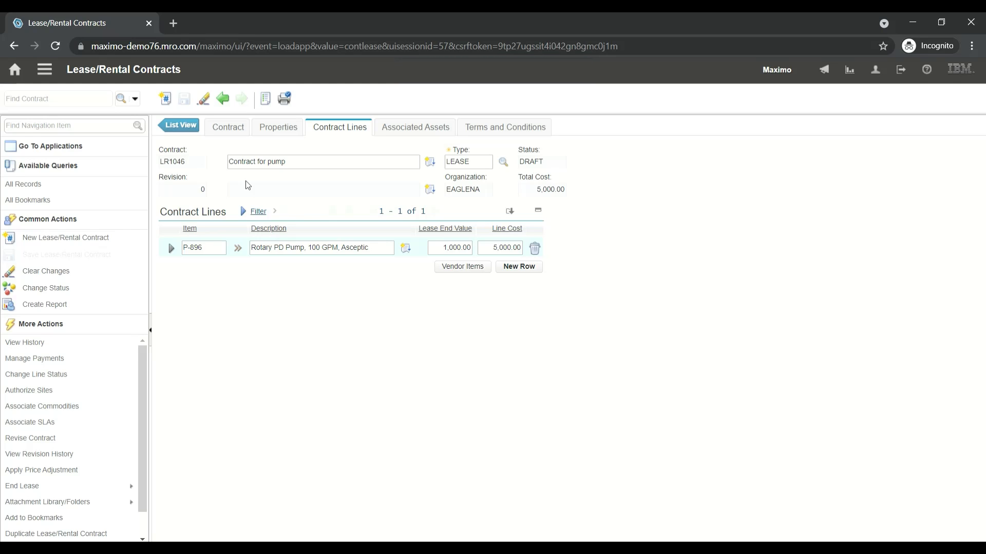
Authorize the BEDFORD site to use the contract
click(60, 397)
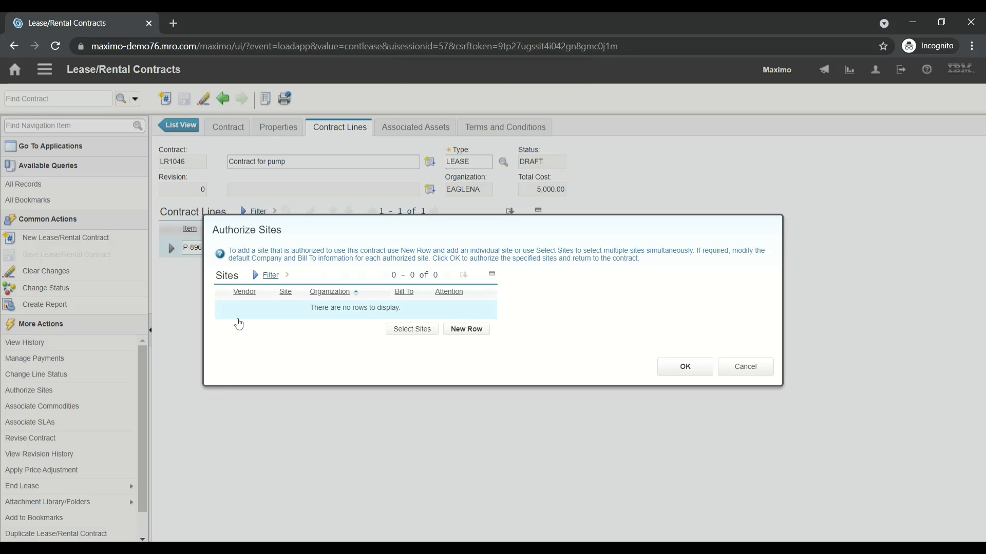
click(420, 331)
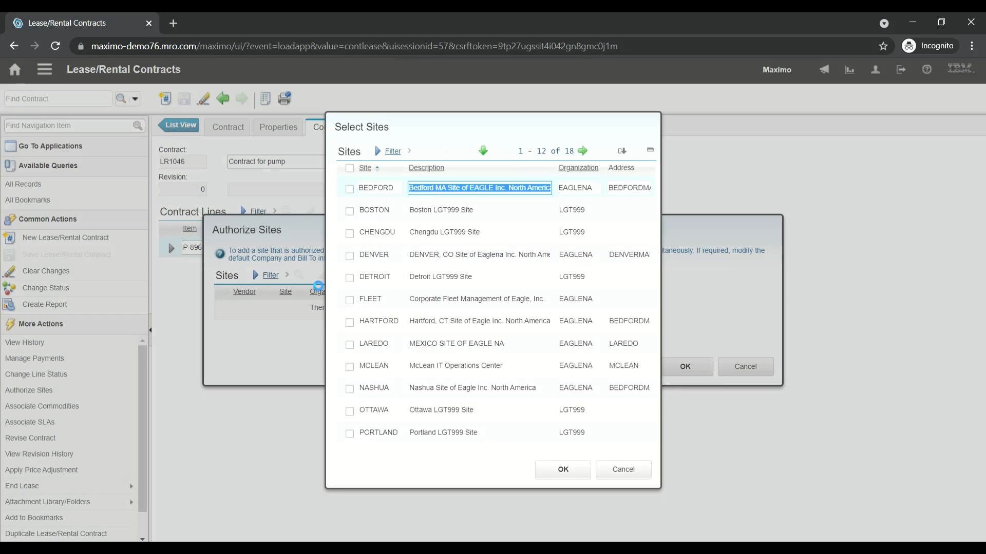
click(350, 189)
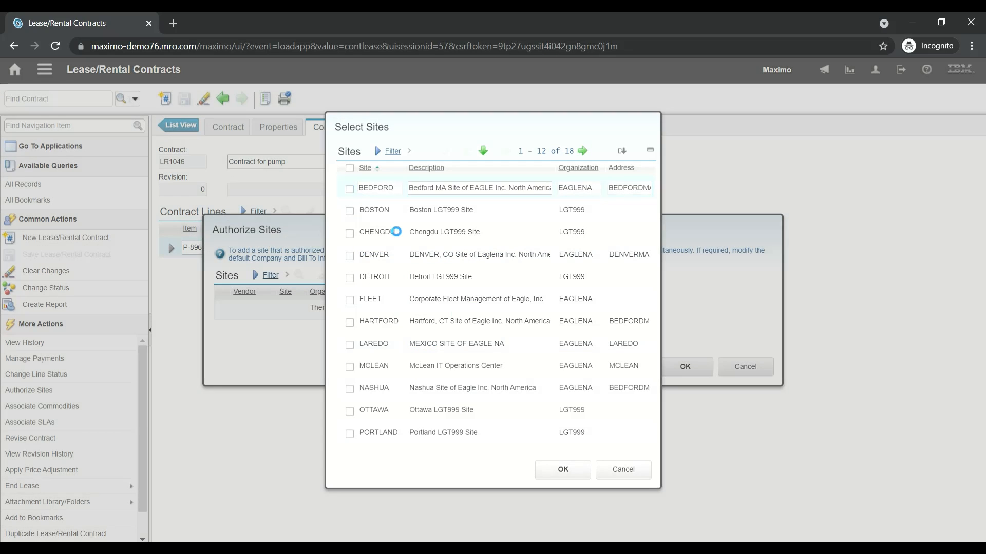
click(578, 478)
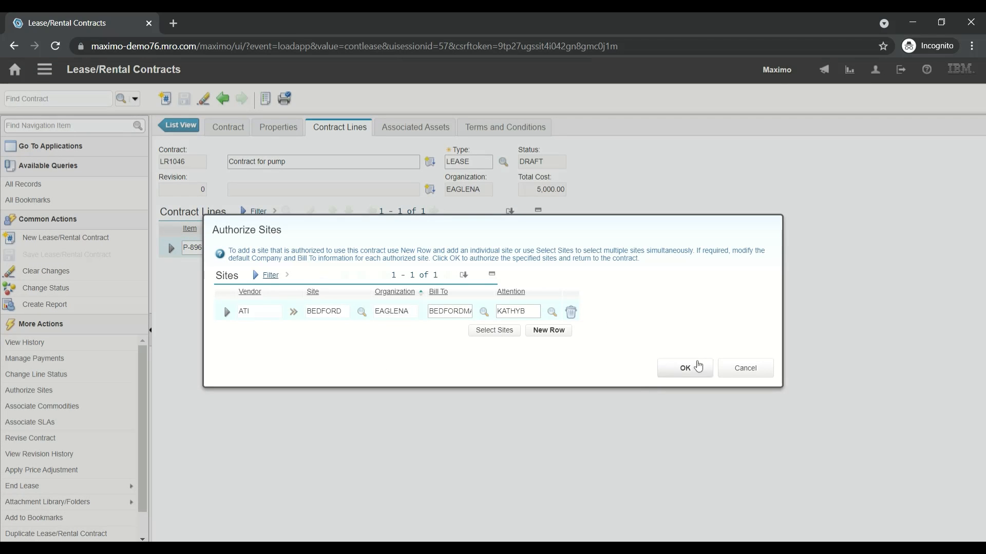
click(688, 374)
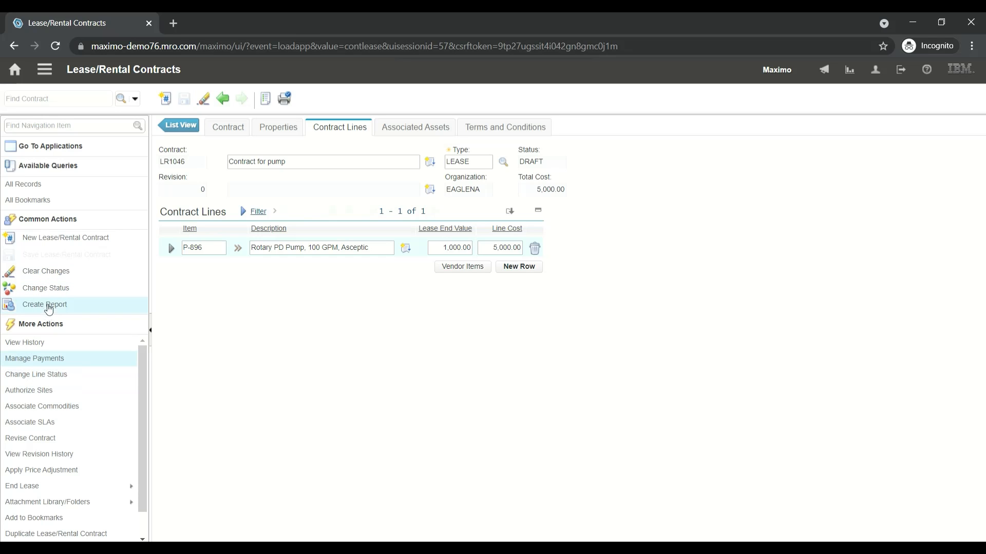
Change the contract's status to Approved
click(42, 289)
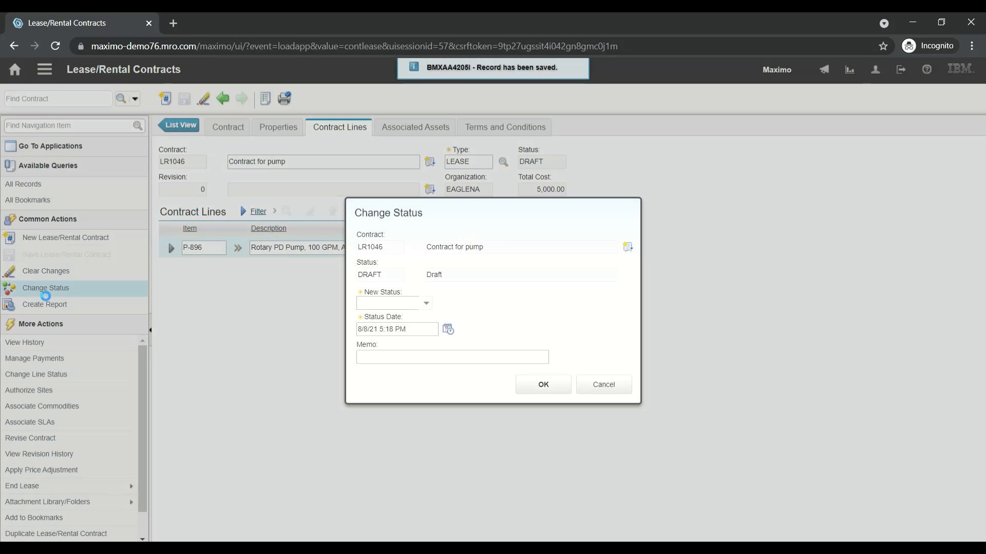
click(428, 307)
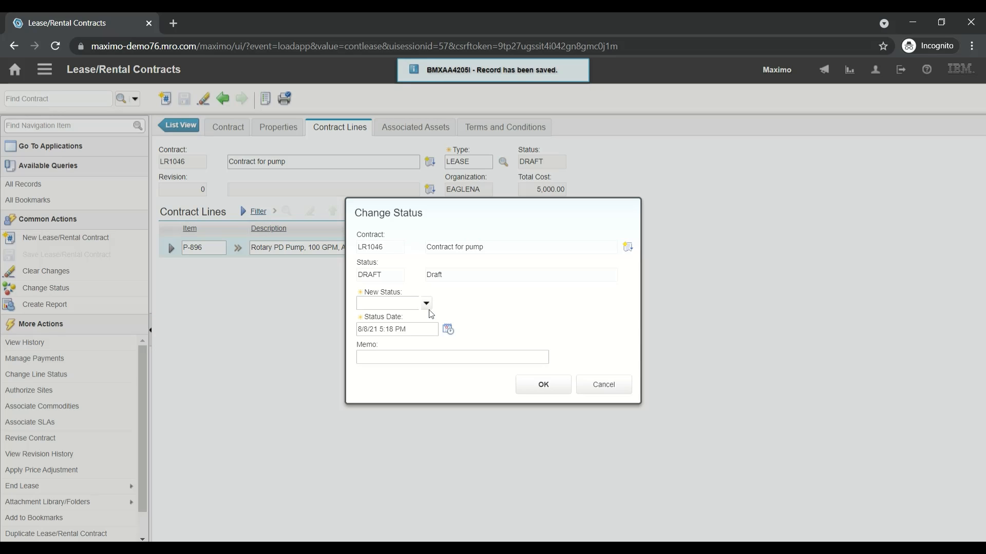
click(415, 321)
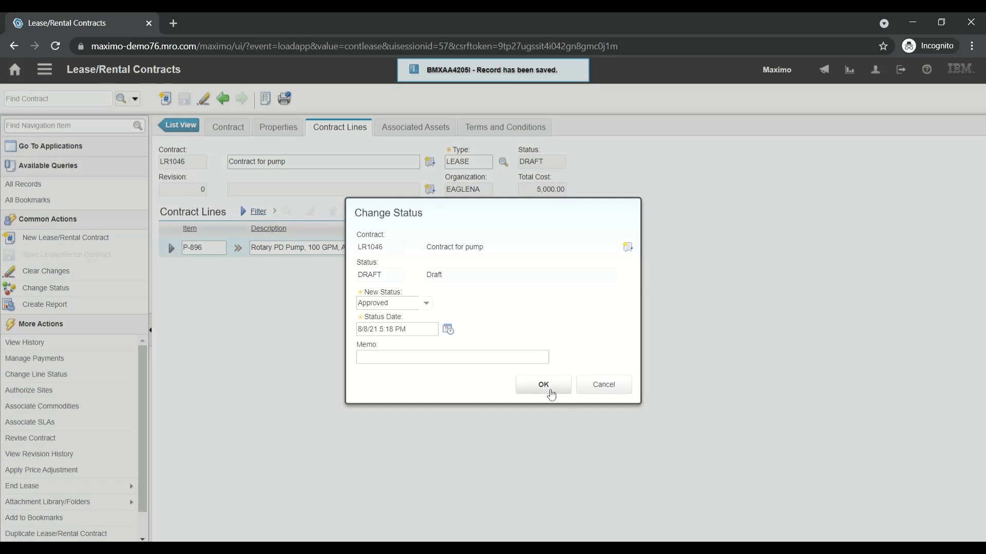
click(552, 392)
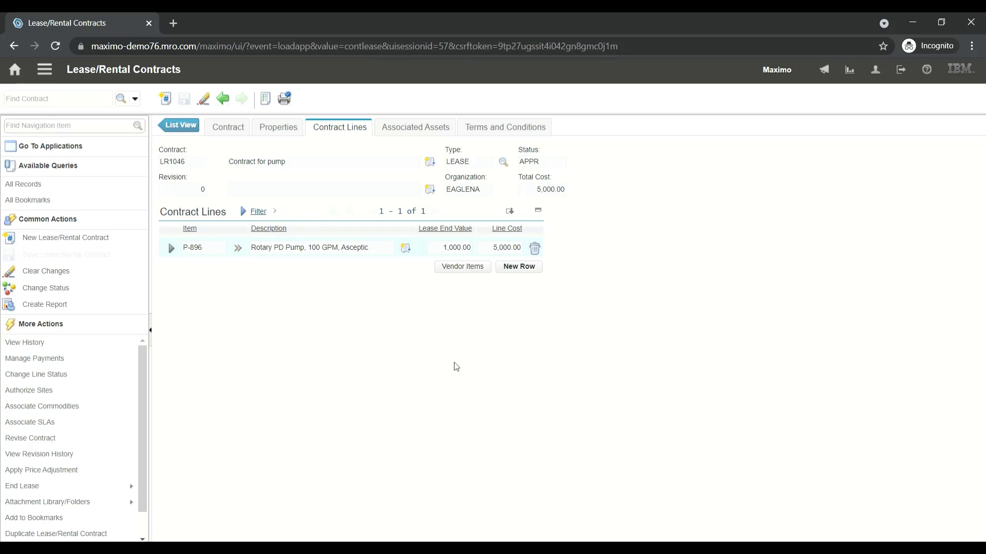
Copy the approved contract's number and go to the Purchase Orders application
click(181, 168)
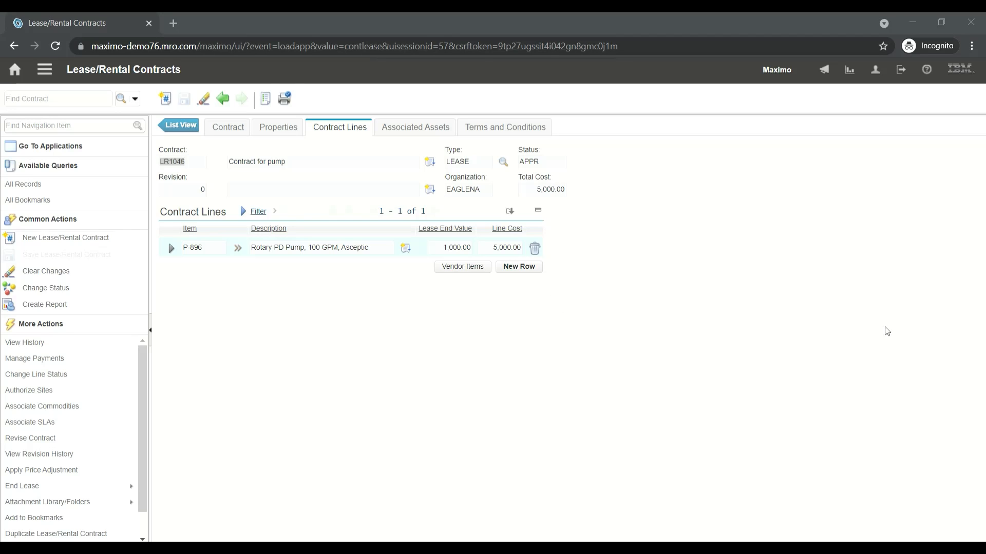
click(906, 331)
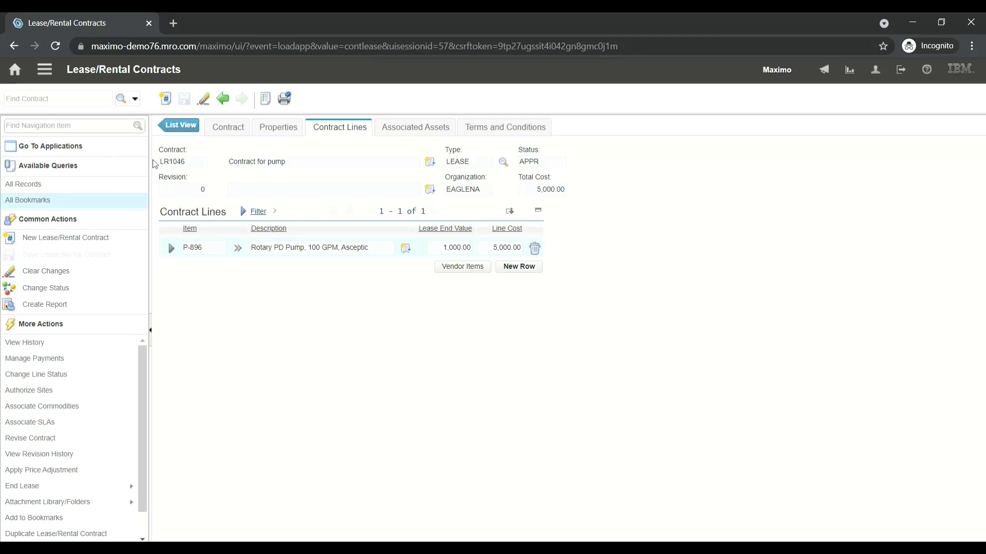
click(97, 132)
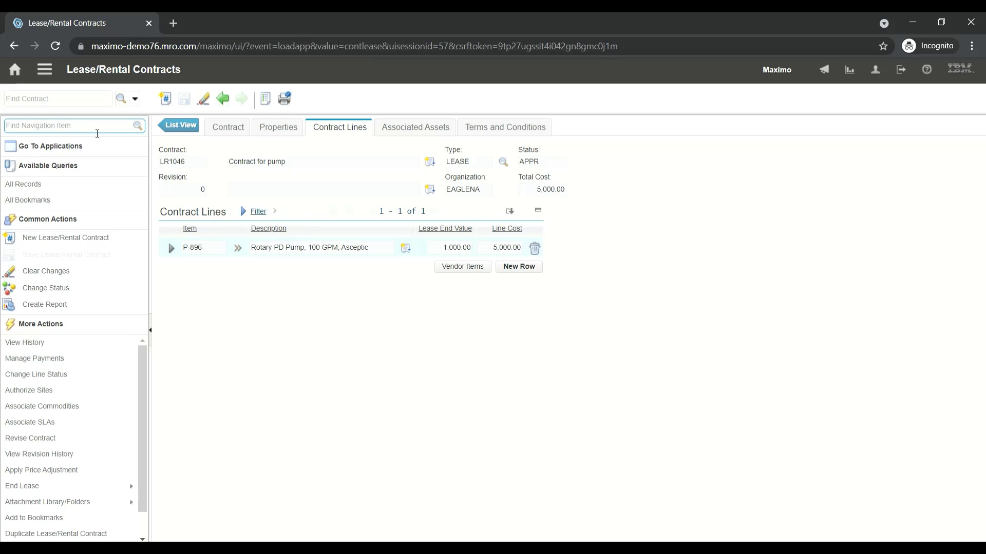
text(purc)
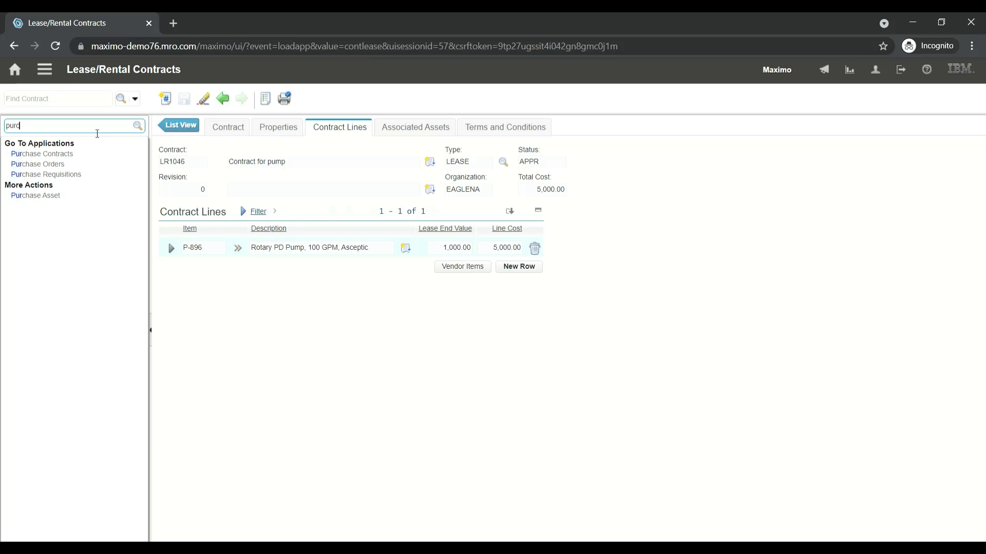
click(76, 168)
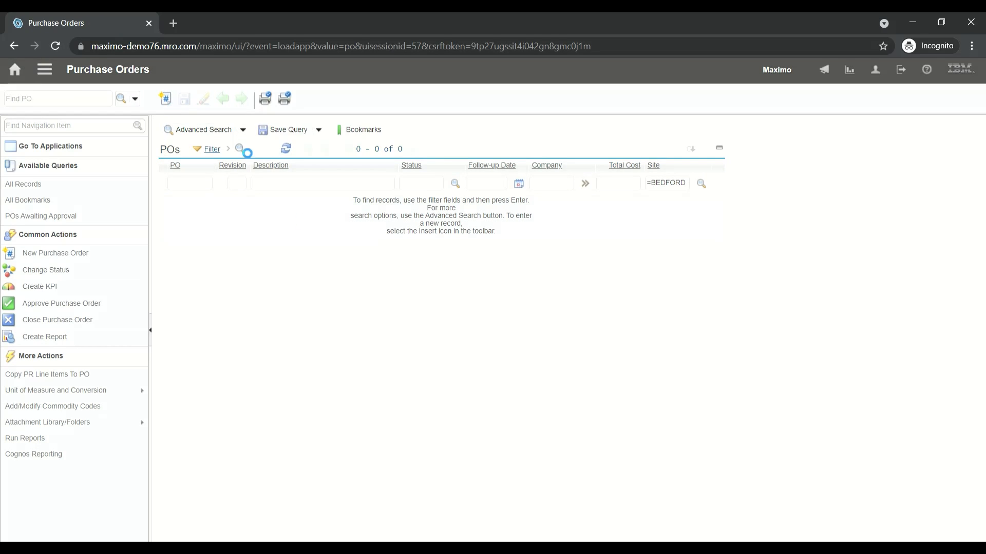
Create a new purchase order, prefix its number with LR, and enter the description "pump contract"
click(208, 165)
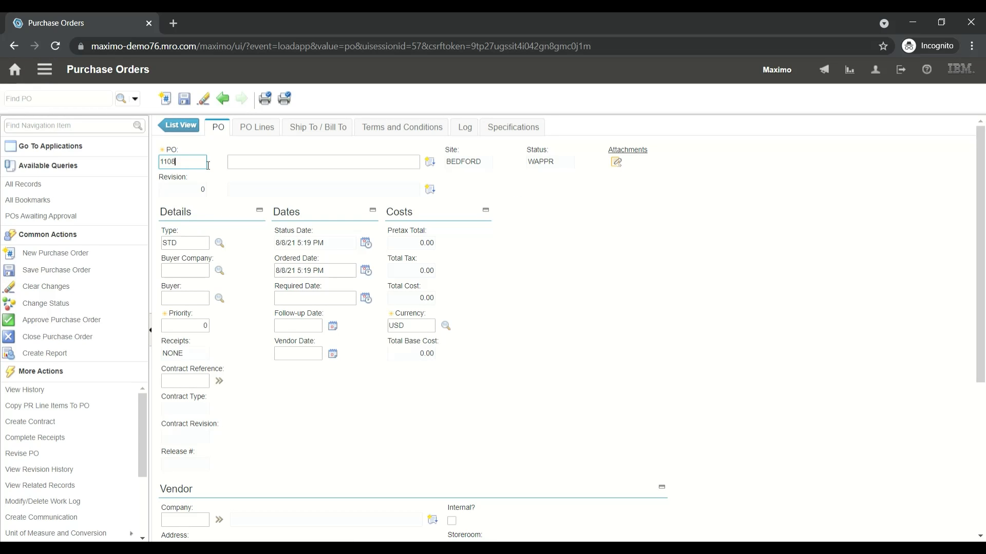
key(Home)
text(LR)
click(293, 170)
text(pump)
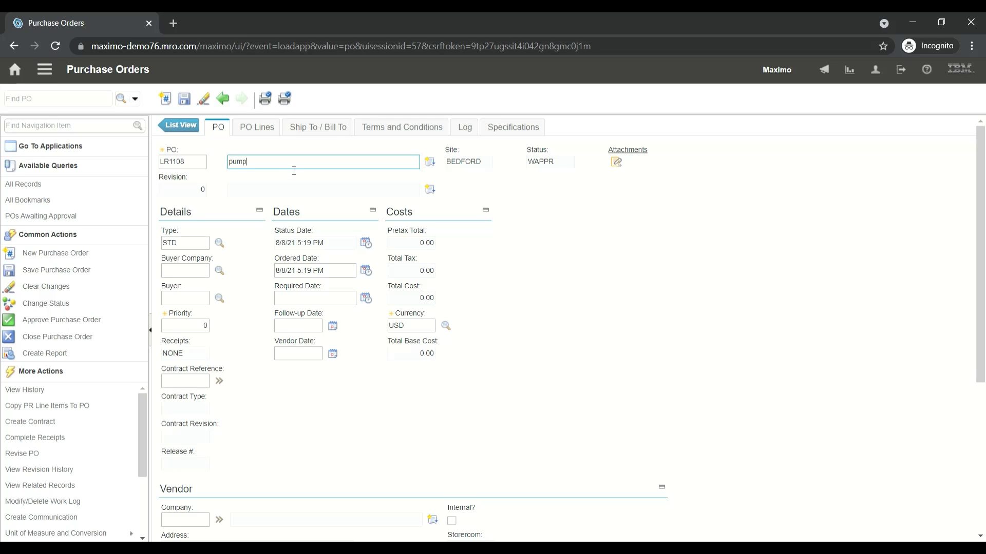
text( contract)
scroll(982, 244, down, 1)
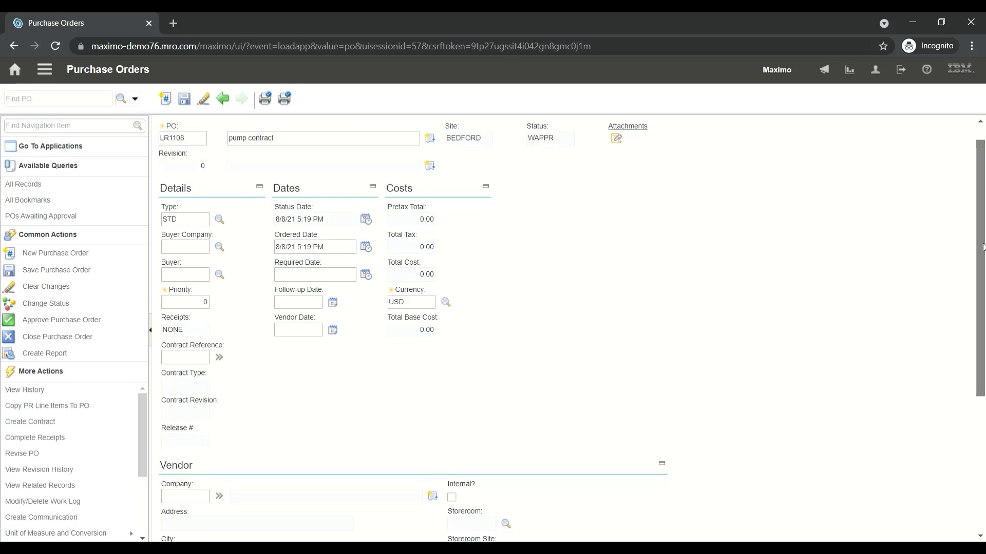
scroll(982, 234, up, 1)
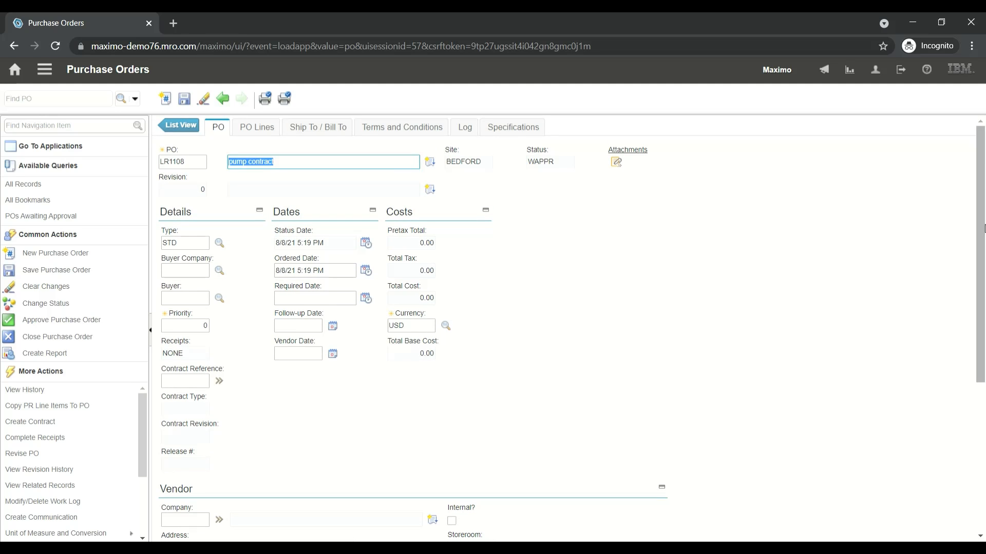
click(497, 426)
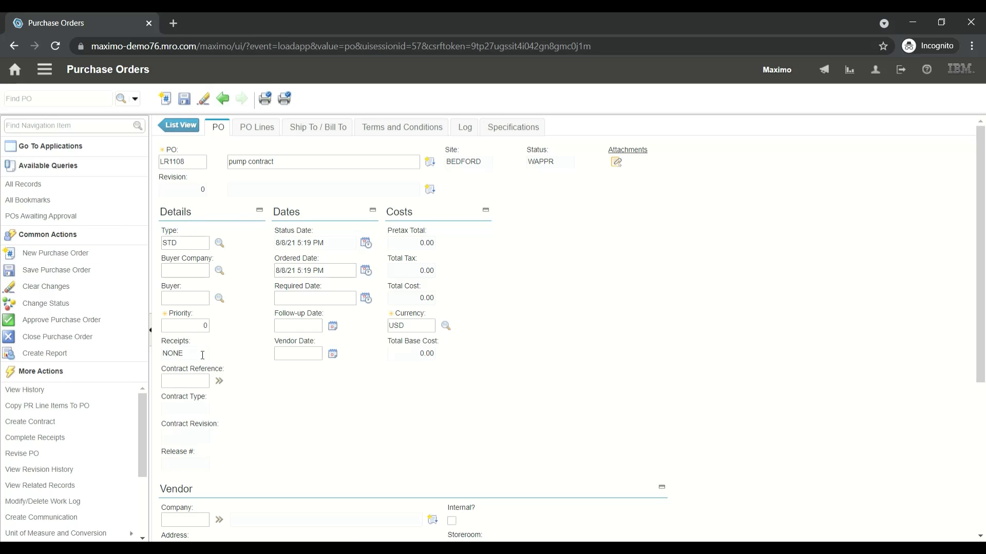
Set the purchase order's contract reference to LR1046 and save the record
click(182, 386)
text(LR1046)
key(Tab)
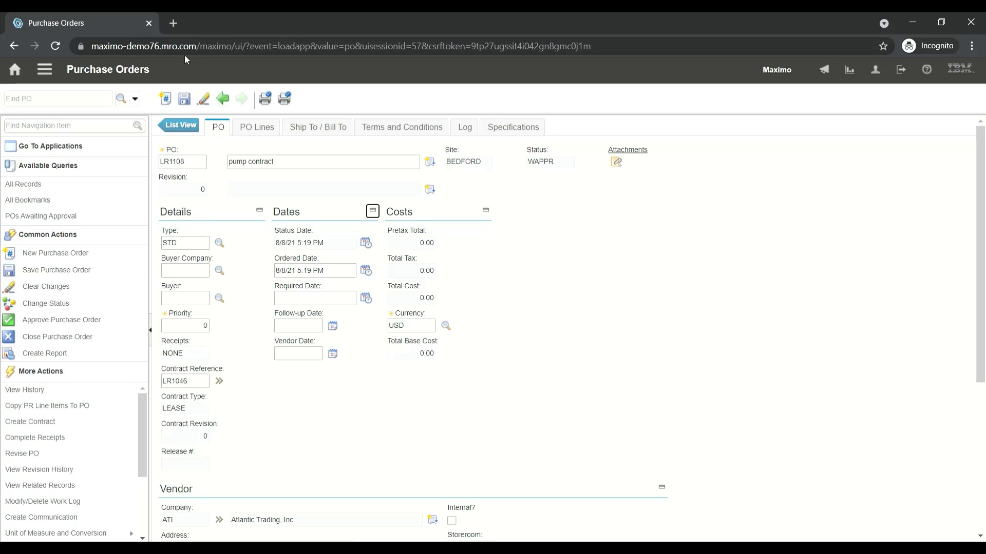
click(186, 99)
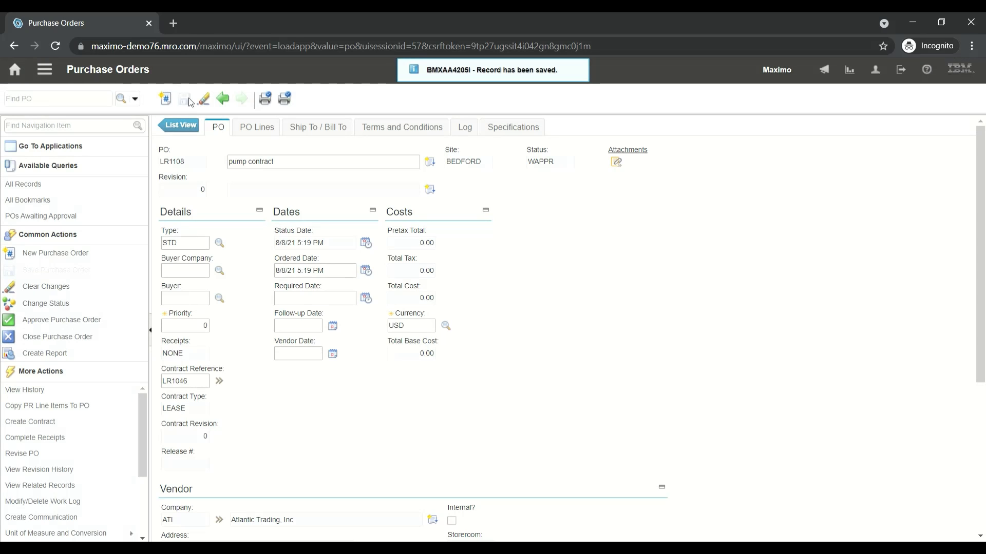
Add contract item P-896, the Rotary PD Pump, to the purchase order's lines from the referenced contract's items
click(257, 127)
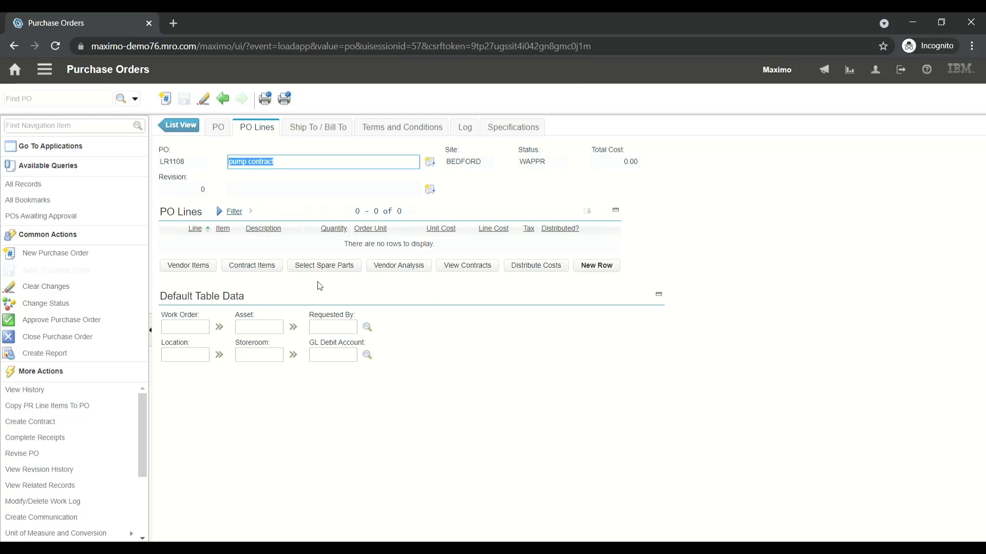
click(259, 272)
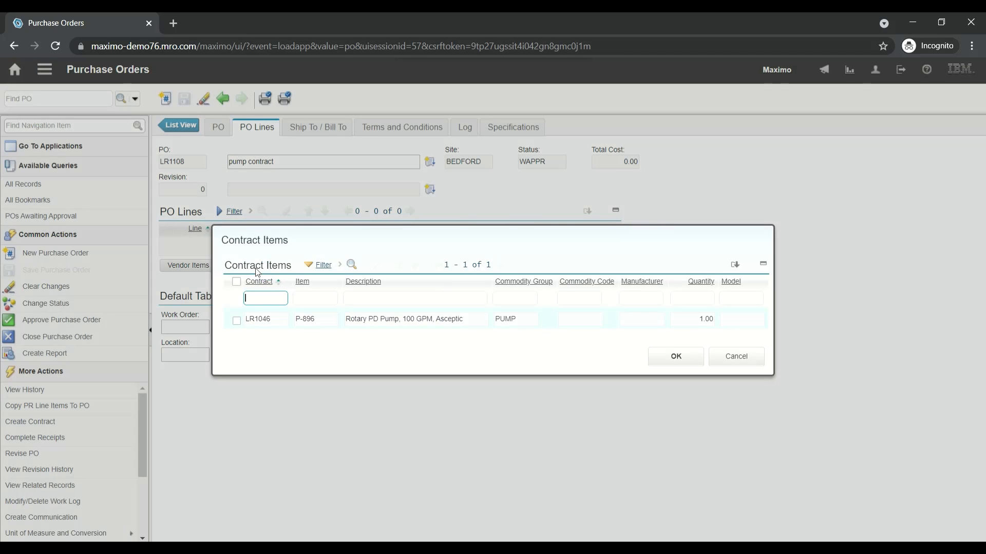
click(238, 324)
click(676, 360)
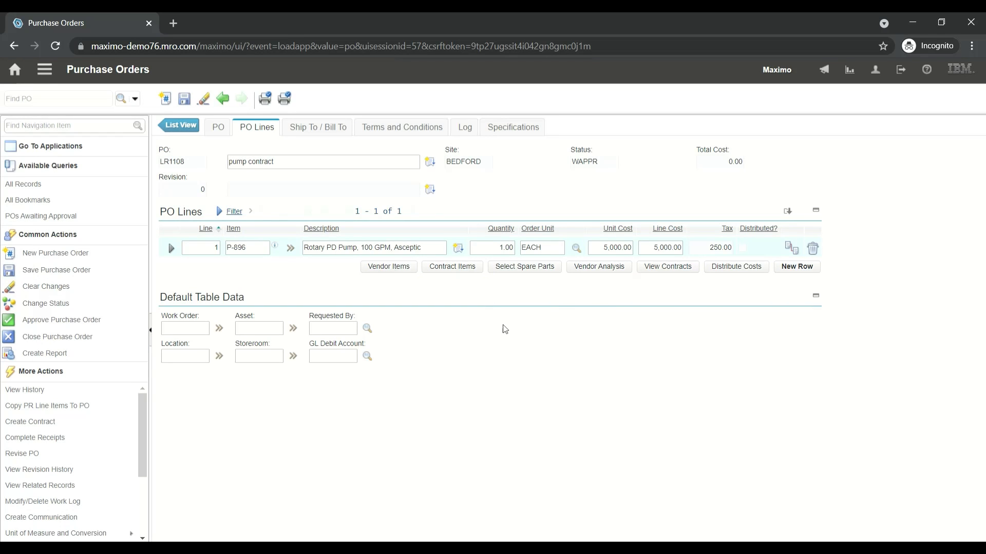
Charge the P-896 purchase order line to the CENTRAL storeroom and save the record
click(171, 249)
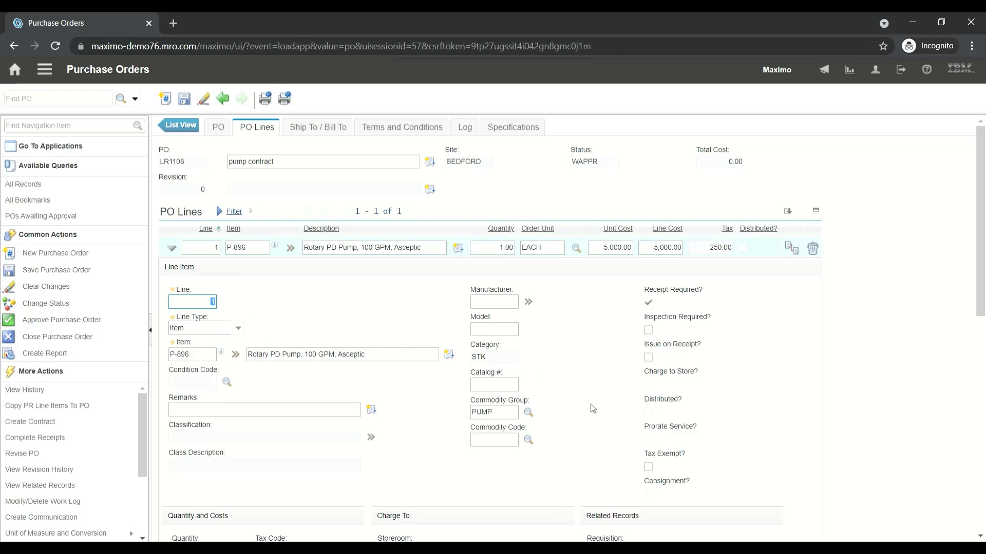
drag(982, 221, 985, 295)
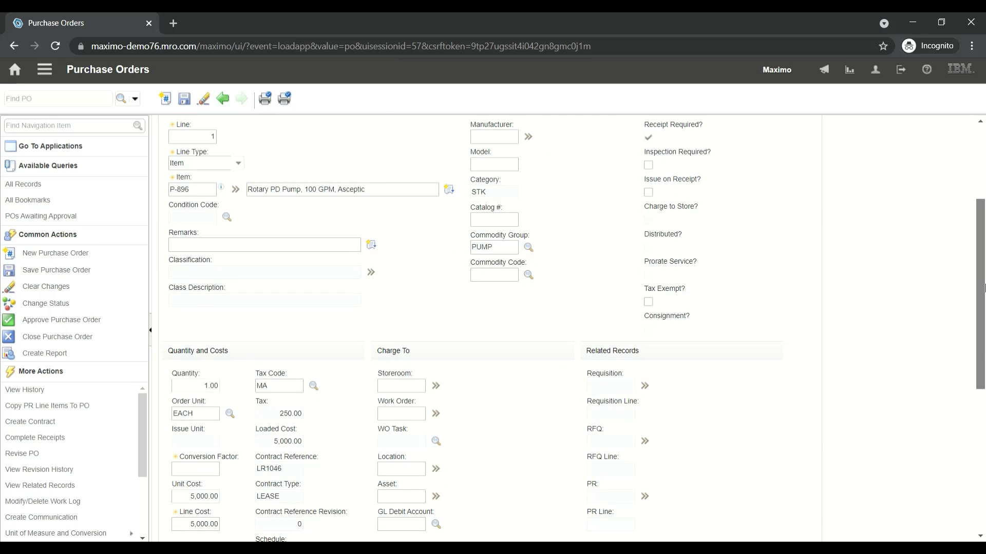
click(399, 391)
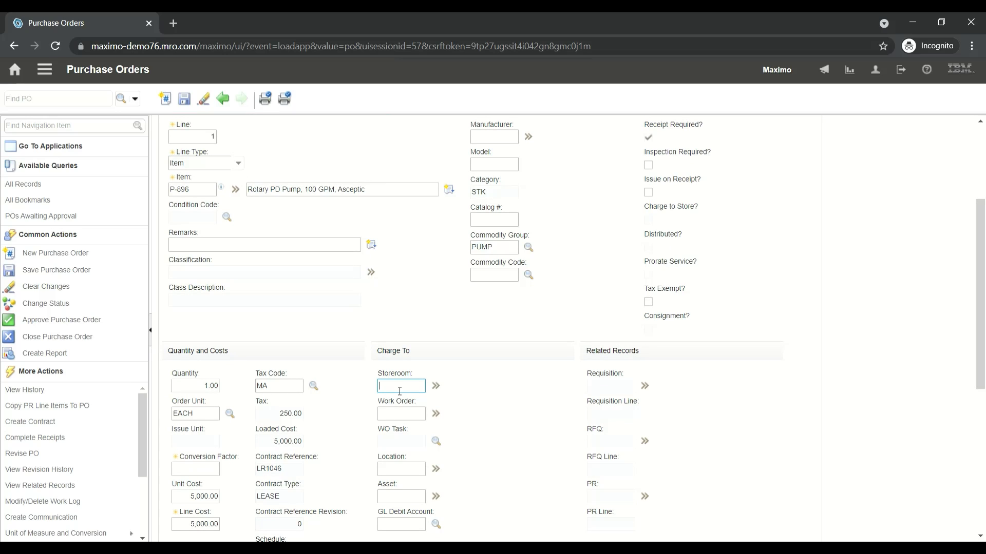
click(437, 386)
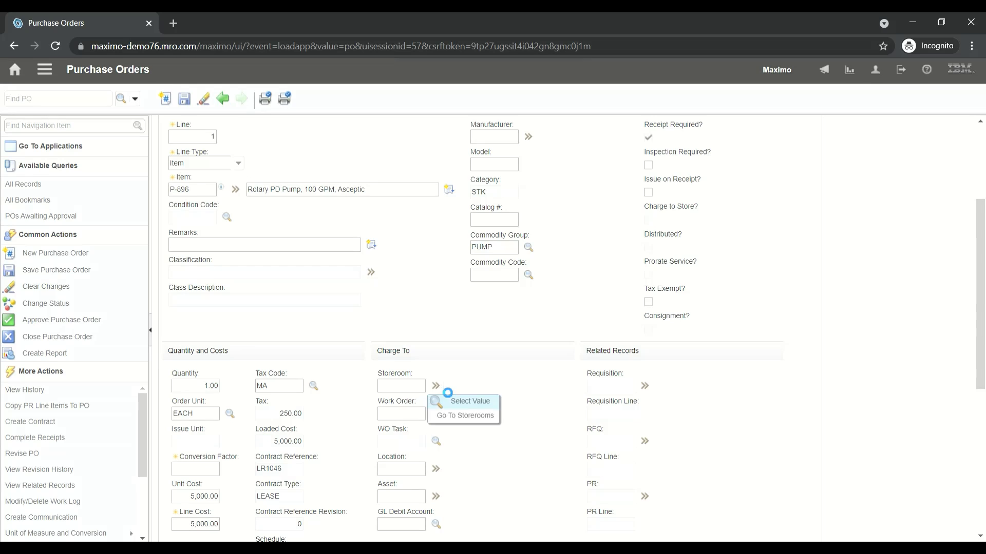
click(470, 403)
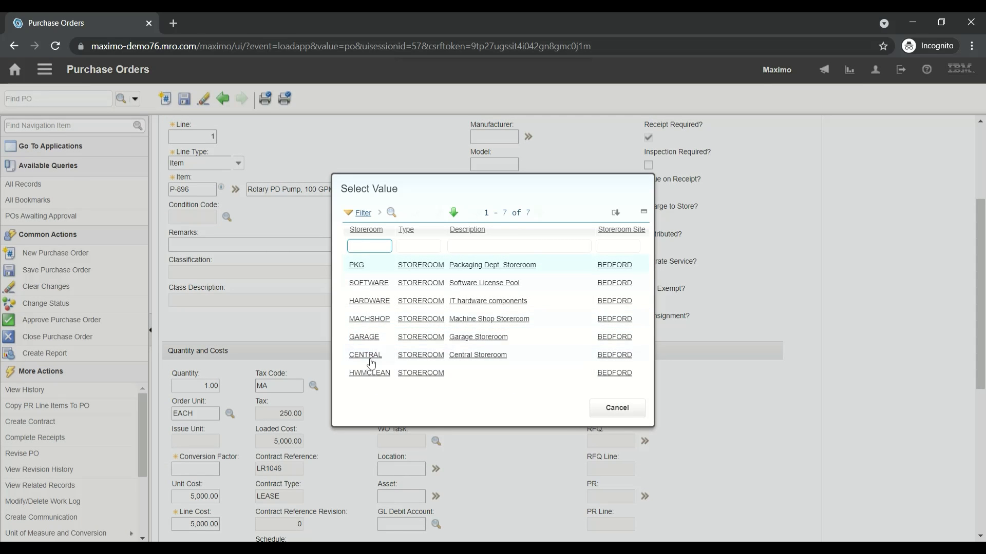
click(371, 357)
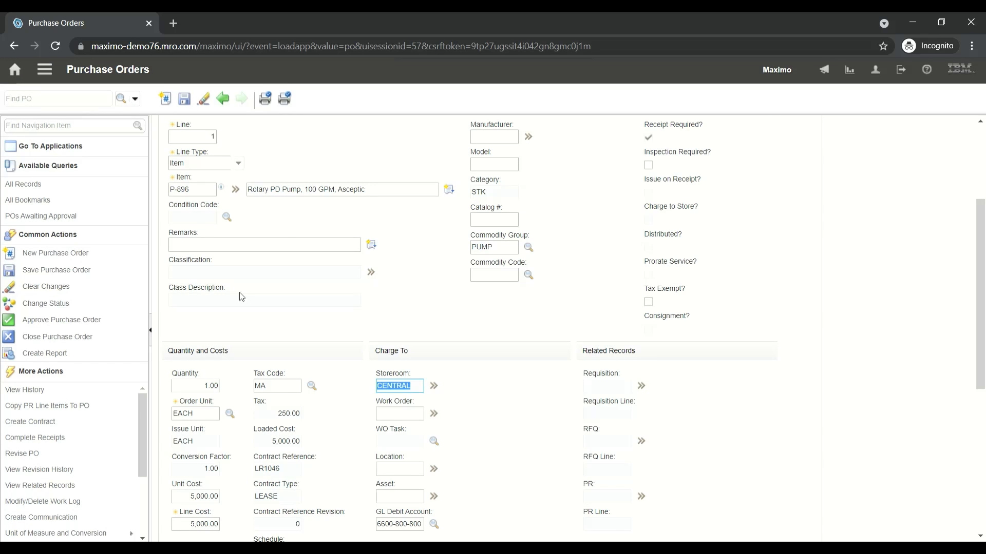
click(185, 100)
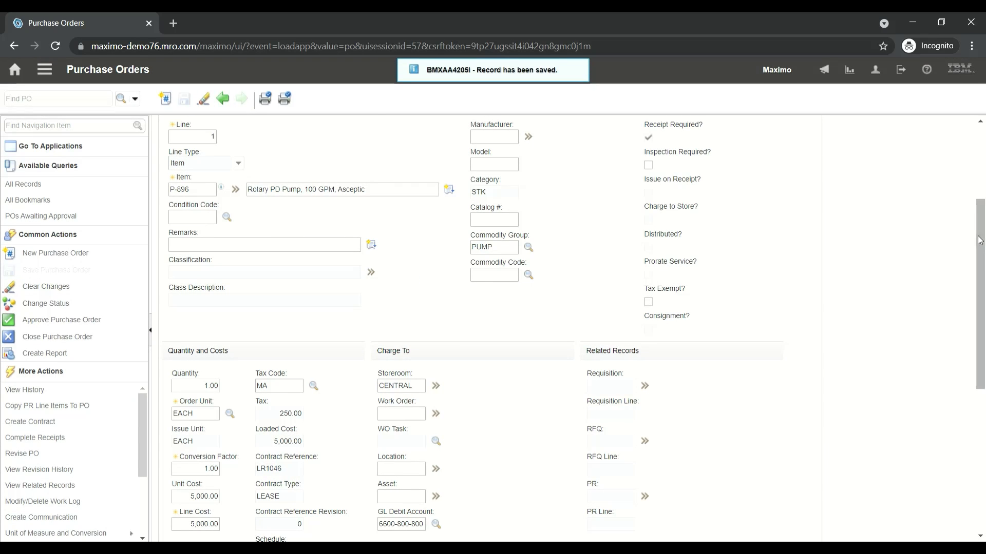
Approve the purchase order by changing its status to Approved
scroll(980, 240, up, 3)
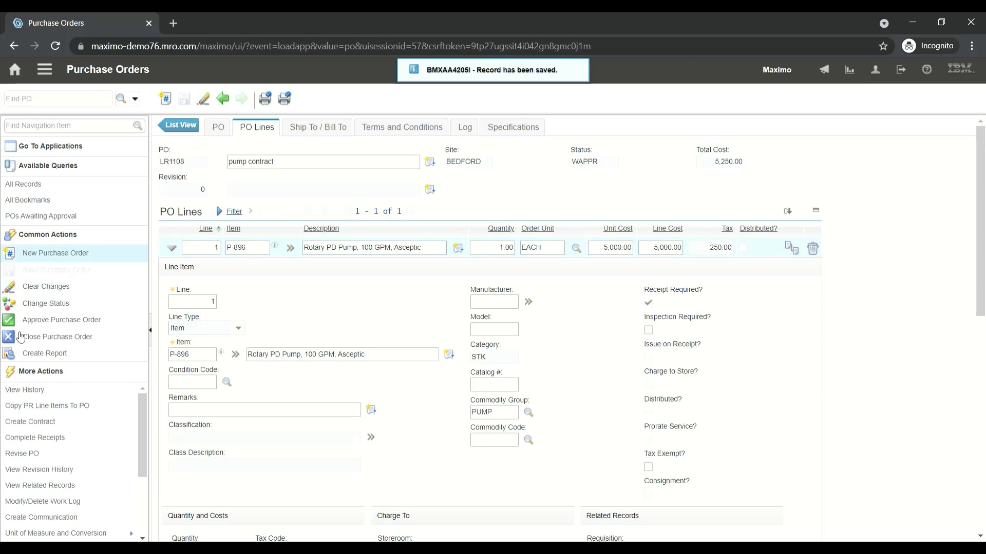
click(64, 324)
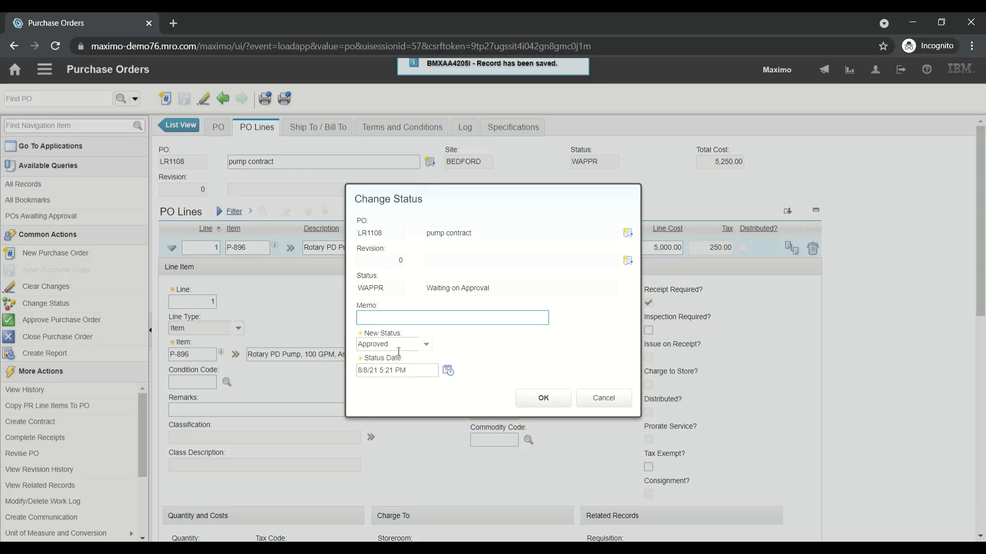
click(542, 399)
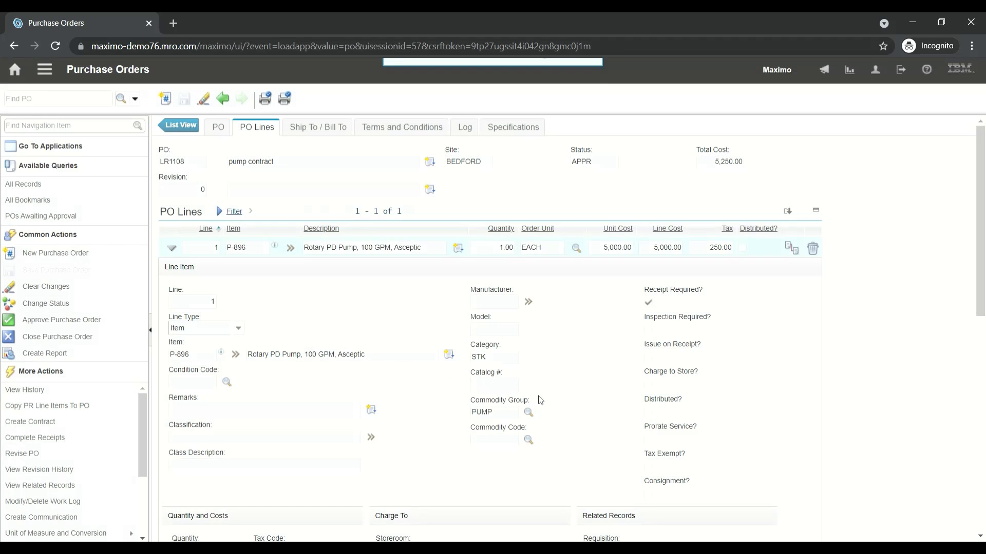
Copy the purchase order's number, go to the Receiving application, and find and open that order there
double_click(175, 163)
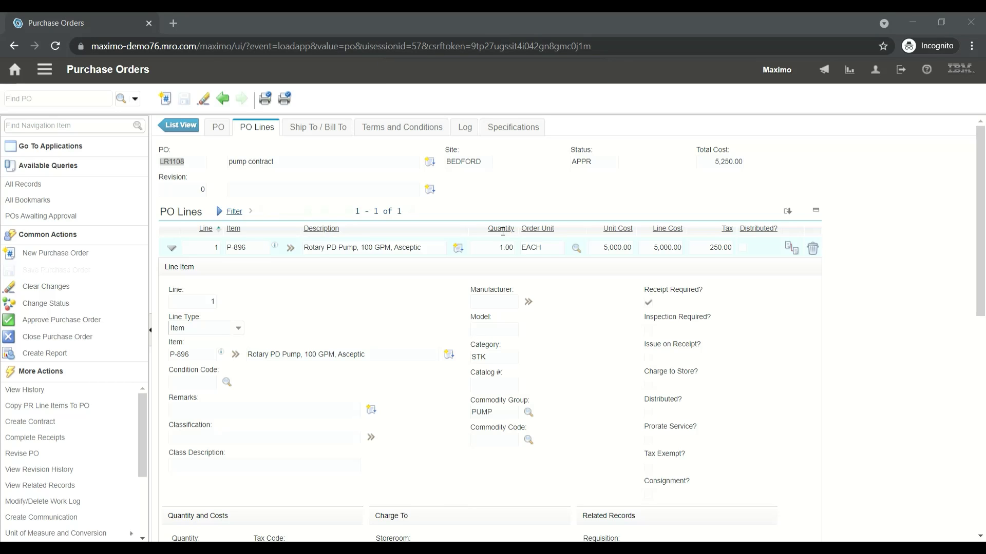
click(43, 129)
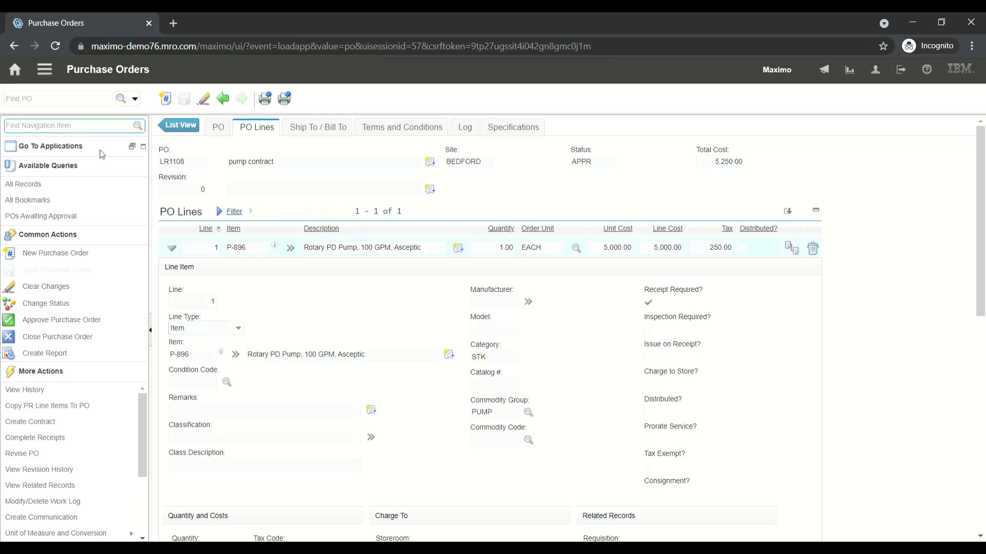
text(red)
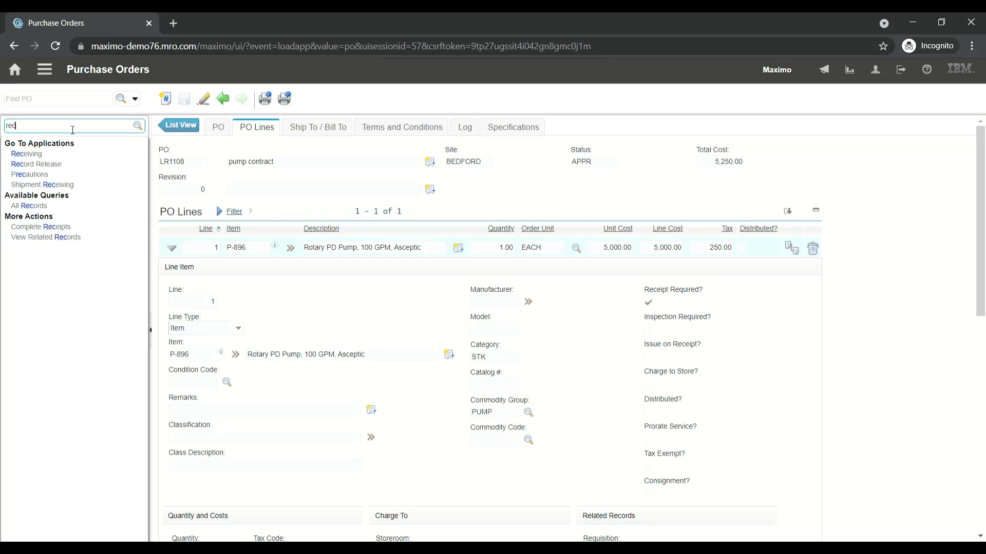
click(34, 154)
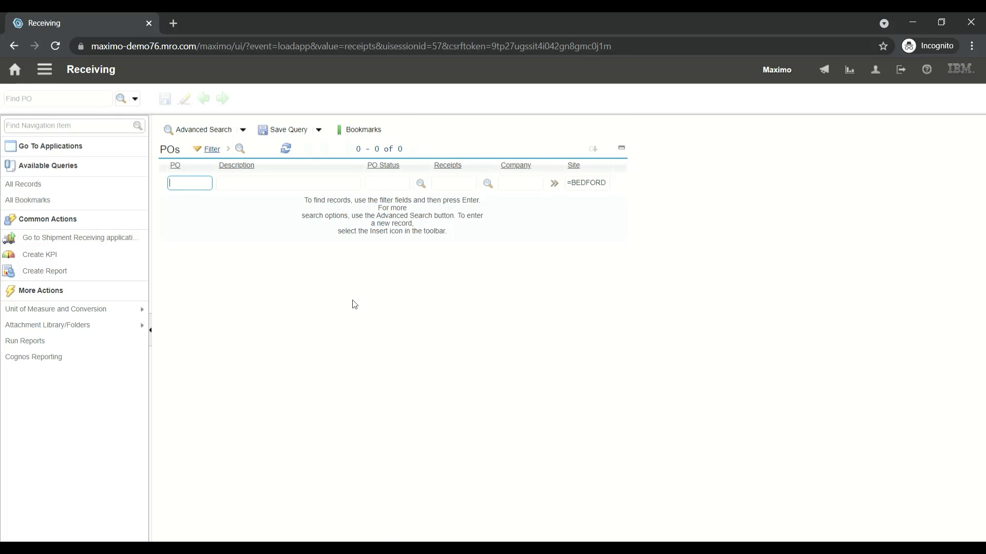
text(LR1108)
key(Return)
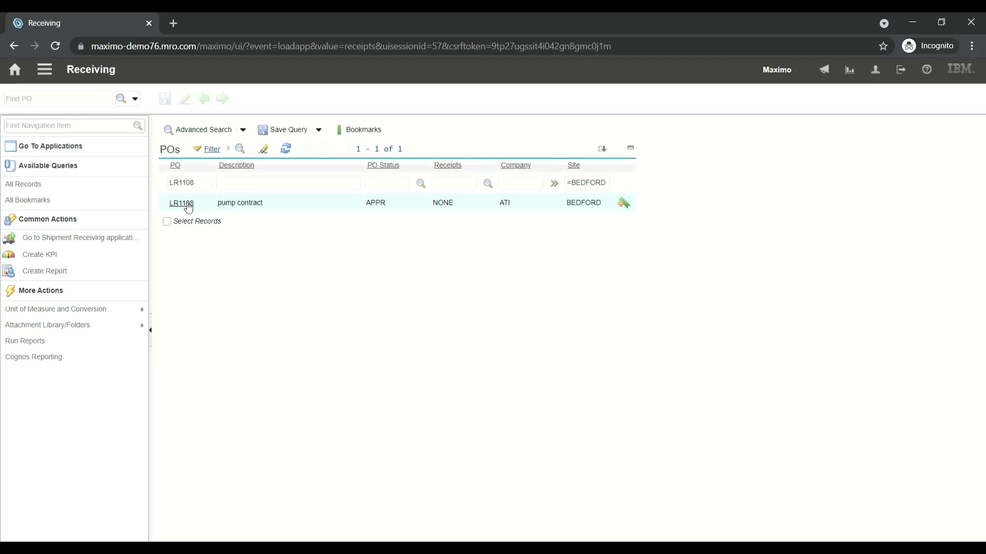
click(185, 203)
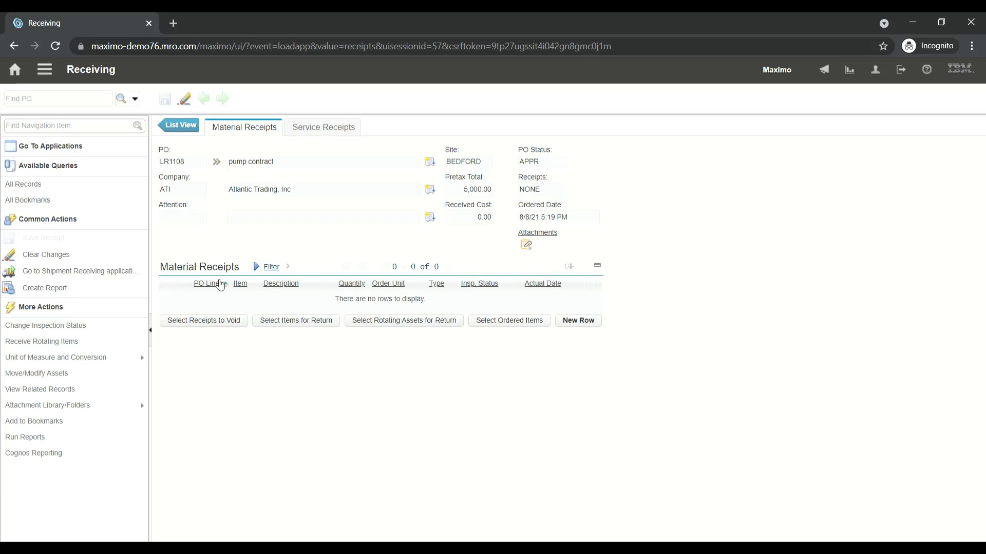
Receive the ordered item P-896 as a material receipt with quantity 1.00 and save the receipt
click(506, 327)
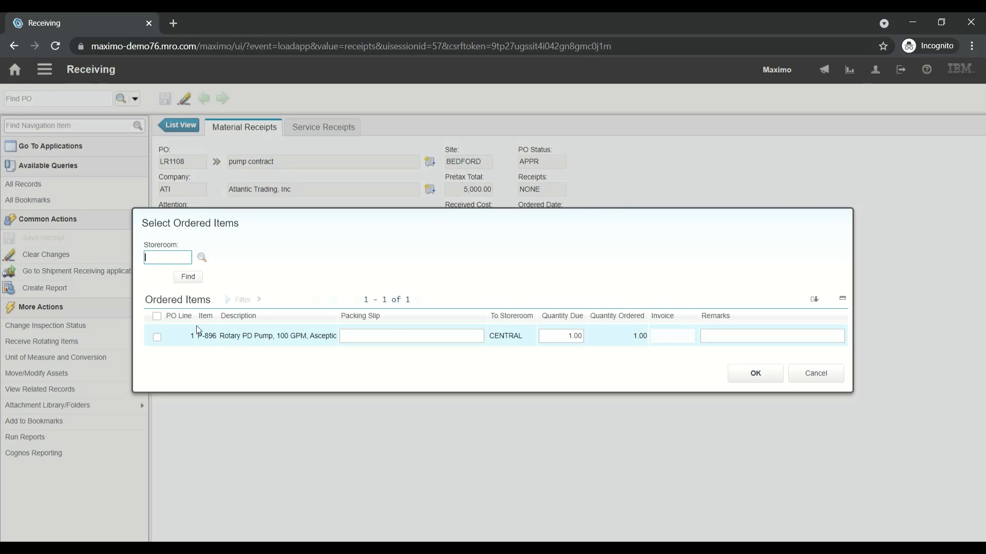
click(158, 338)
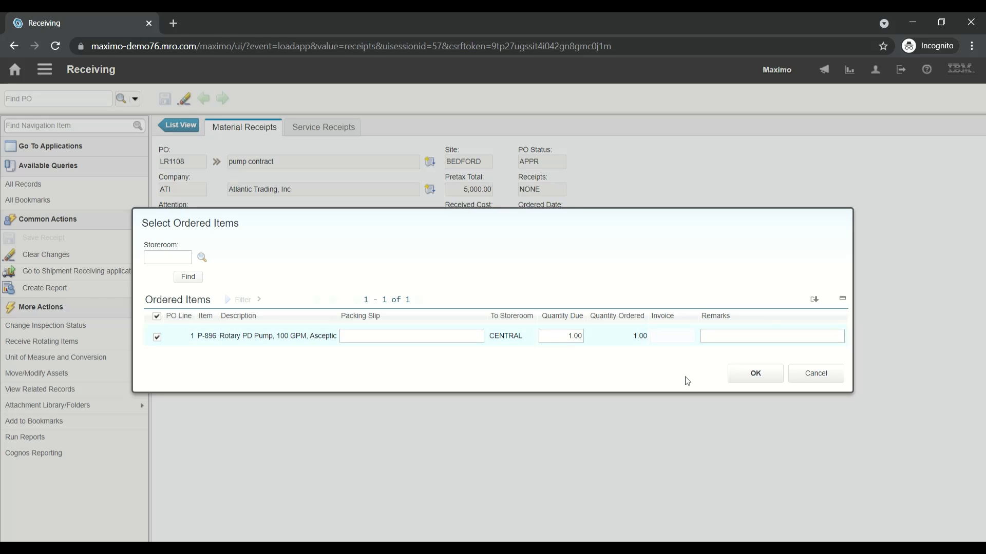
click(755, 374)
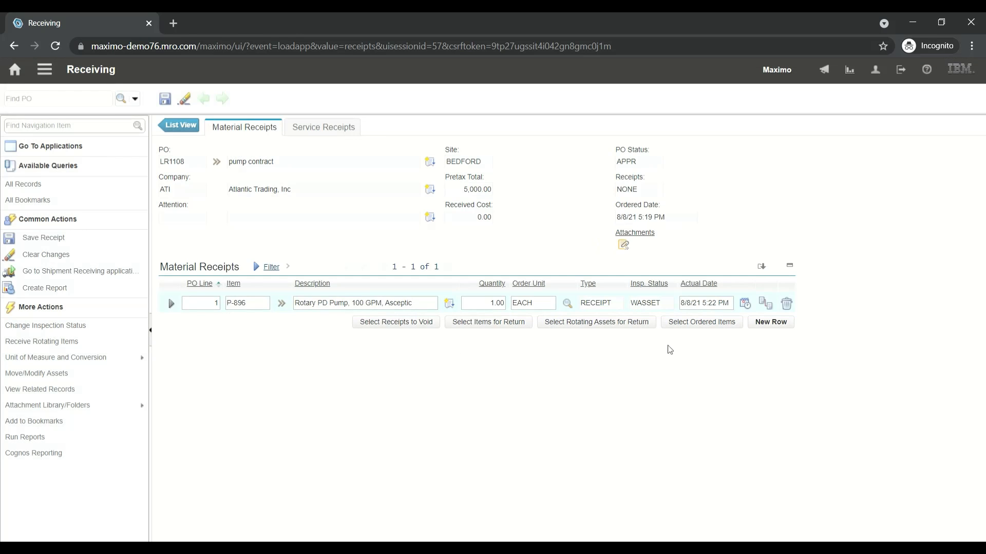
click(165, 99)
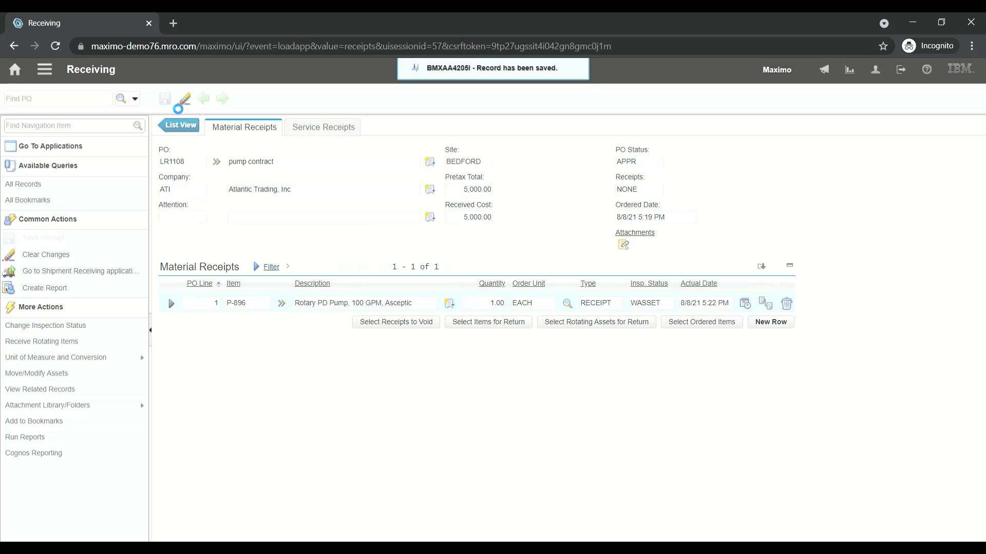
Receive the P-896 pump as a rotating item with an autonumbered asset
double_click(649, 308)
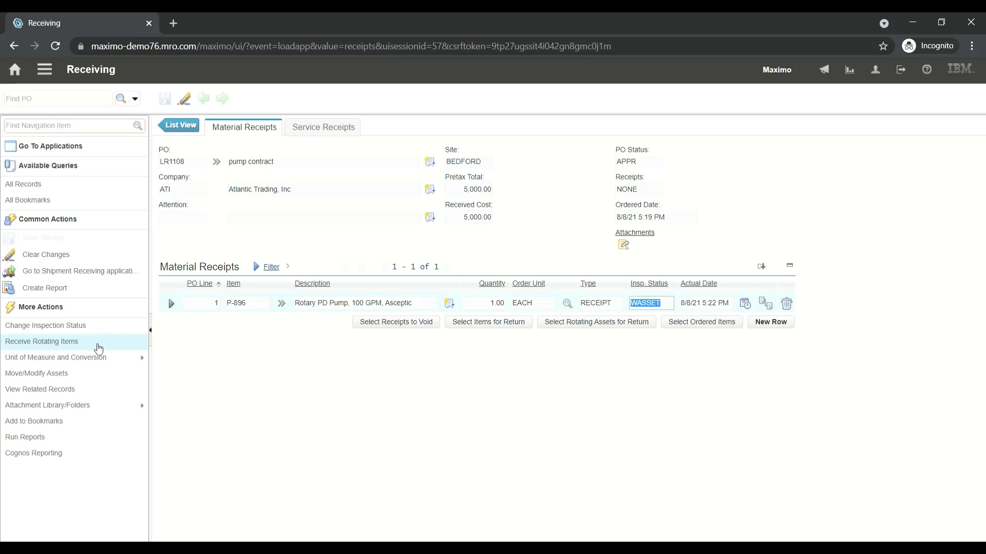
click(99, 348)
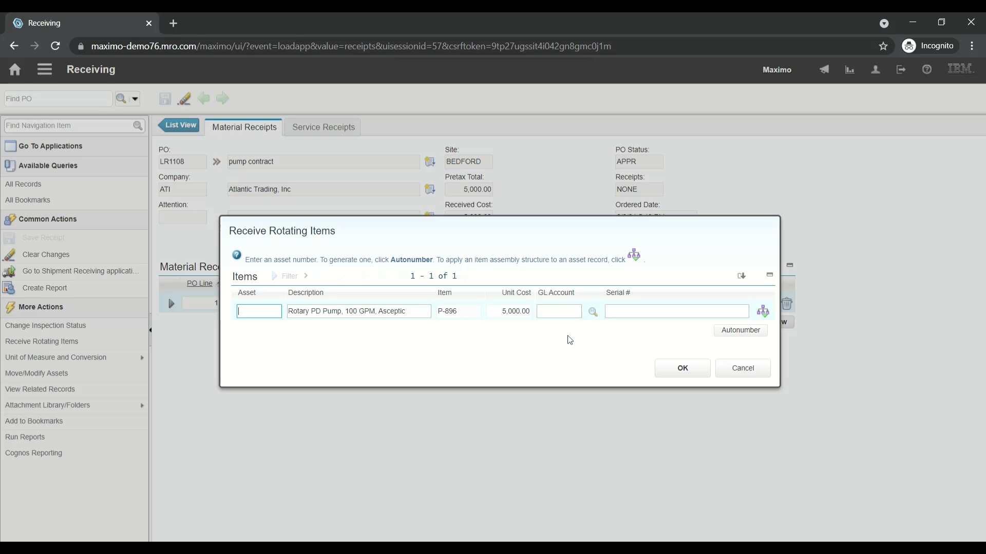
click(755, 334)
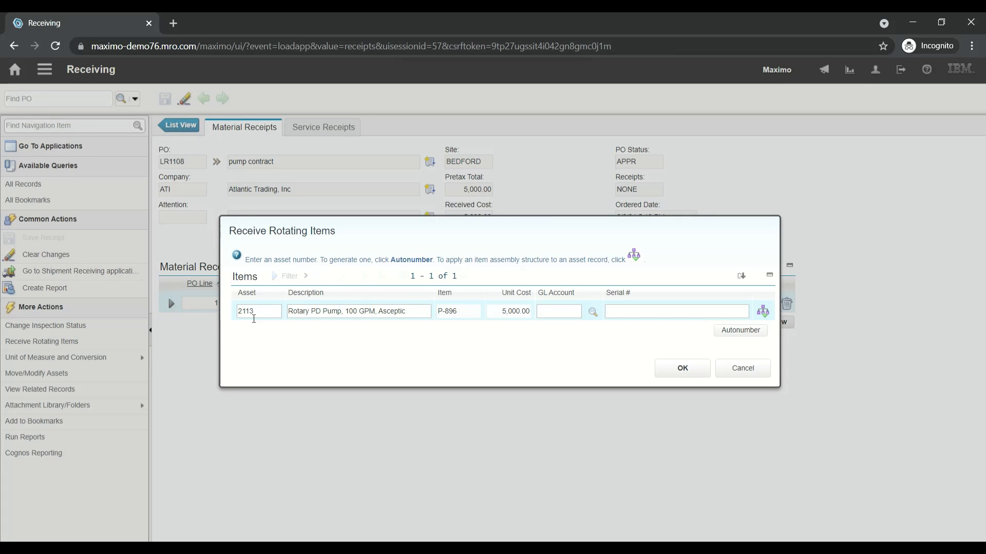
double_click(253, 319)
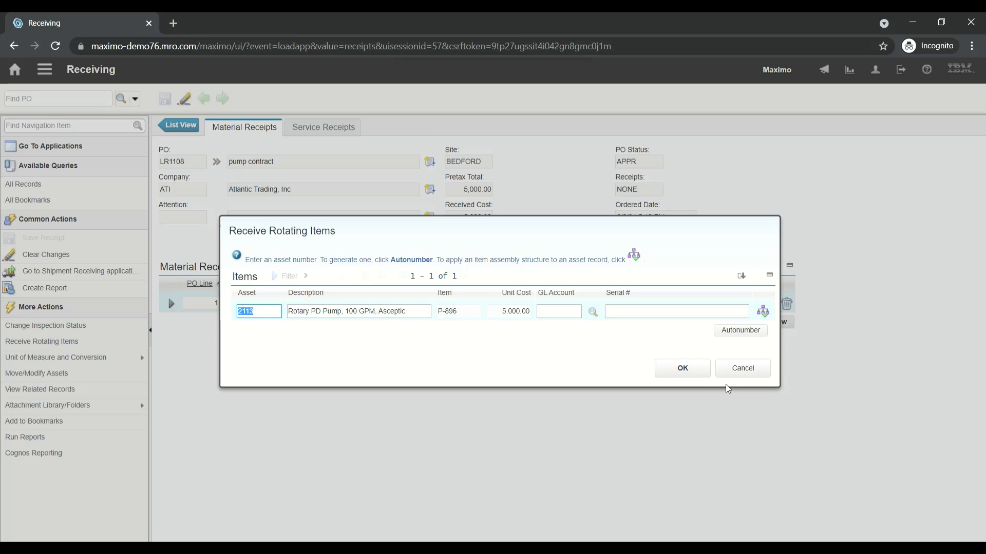
click(677, 370)
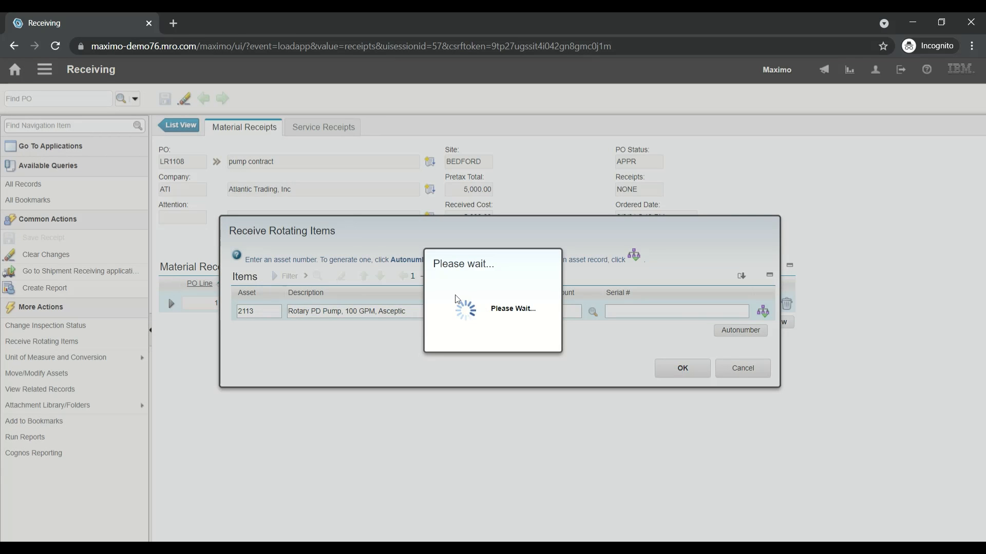
Go to the Lease/Rental Contracts application and list all contracts
text(c)
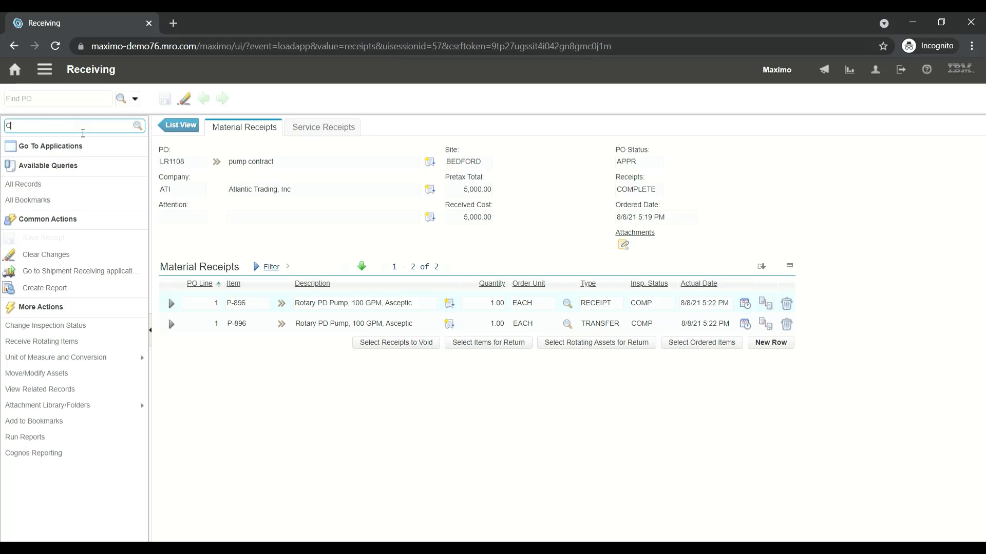
key(BackSpace)
text(Le)
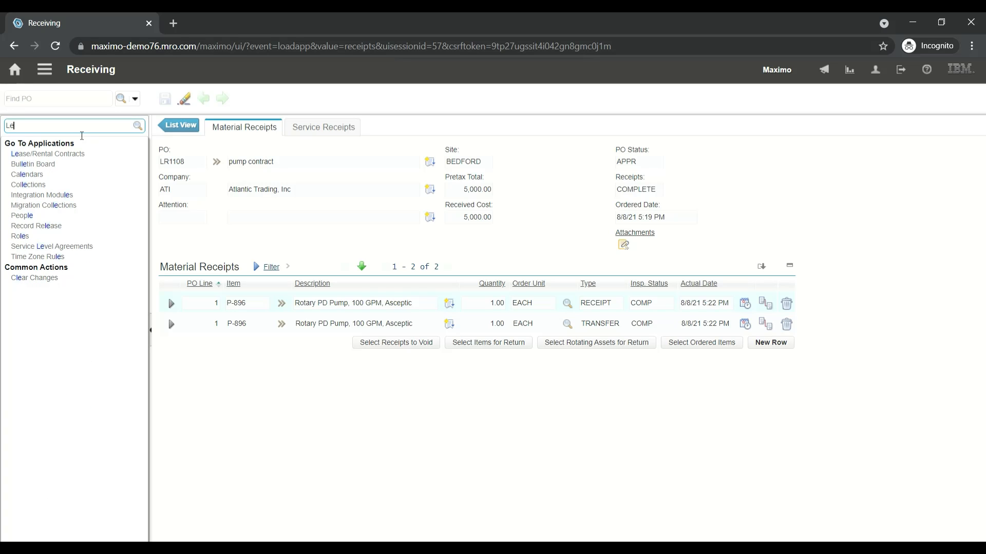
click(69, 154)
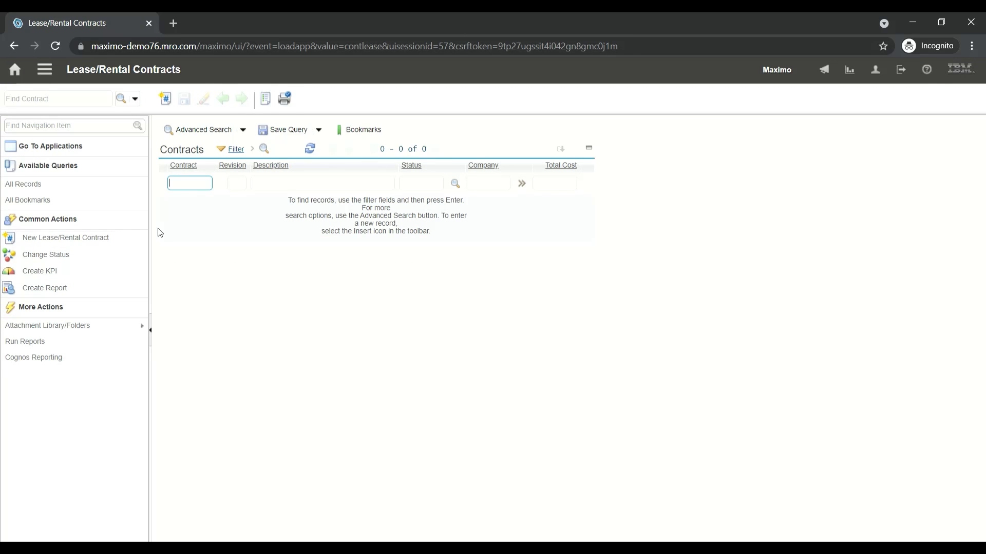
key(Return)
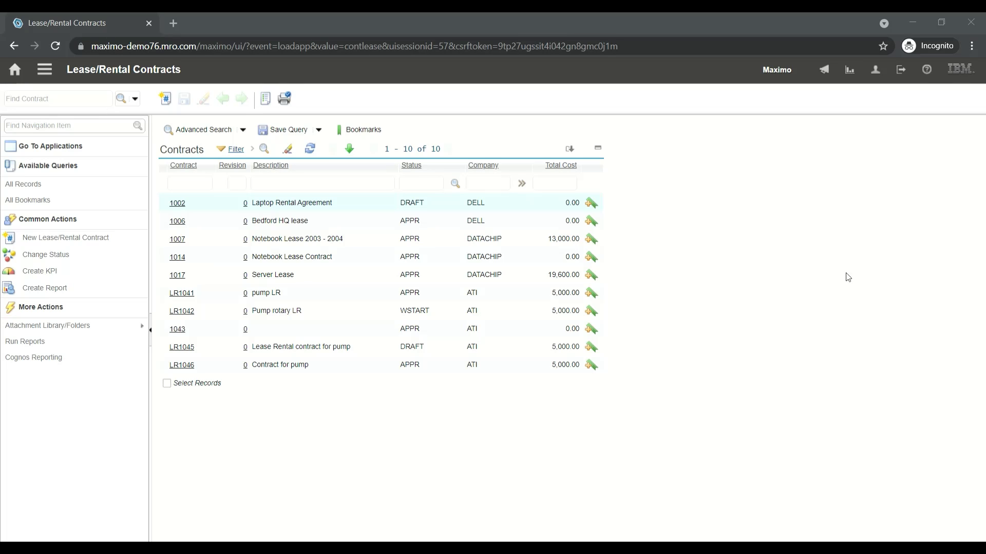
Filter the contracts by LR1046, open the matching contract, and show its associated assets
click(865, 273)
click(191, 189)
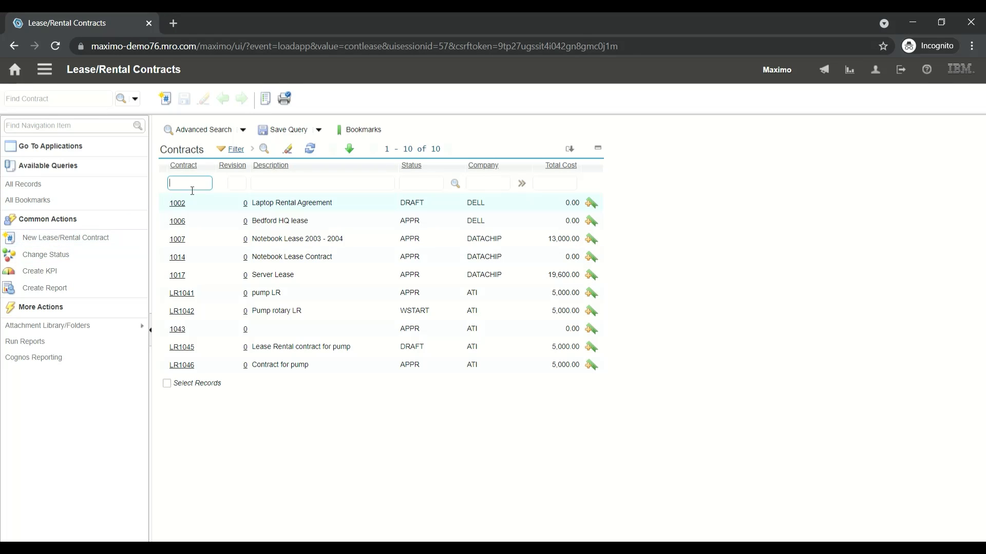
text(LR1046)
key(Return)
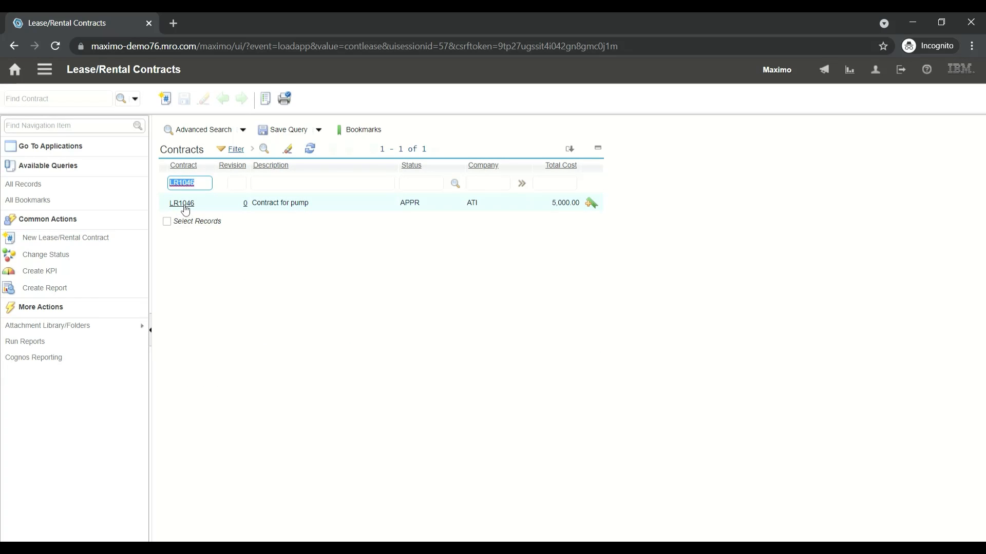
click(184, 204)
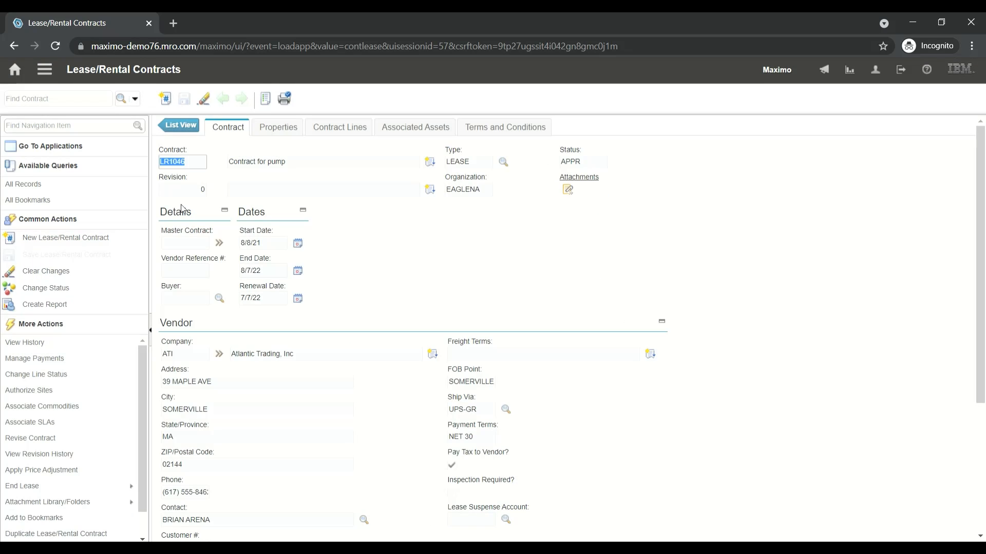
click(434, 125)
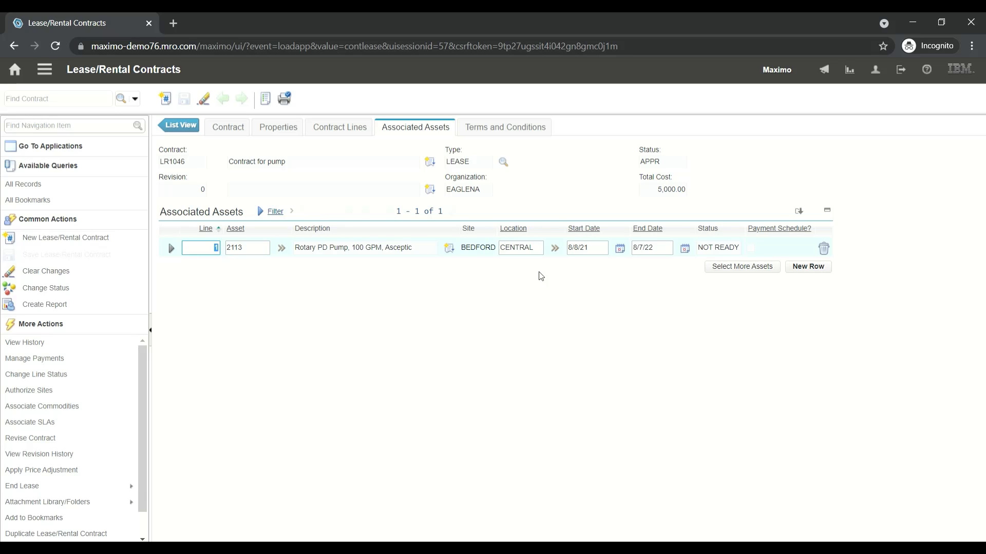
Add a payment schedule to contract LR1046 with the start date 8/9/2021
click(61, 366)
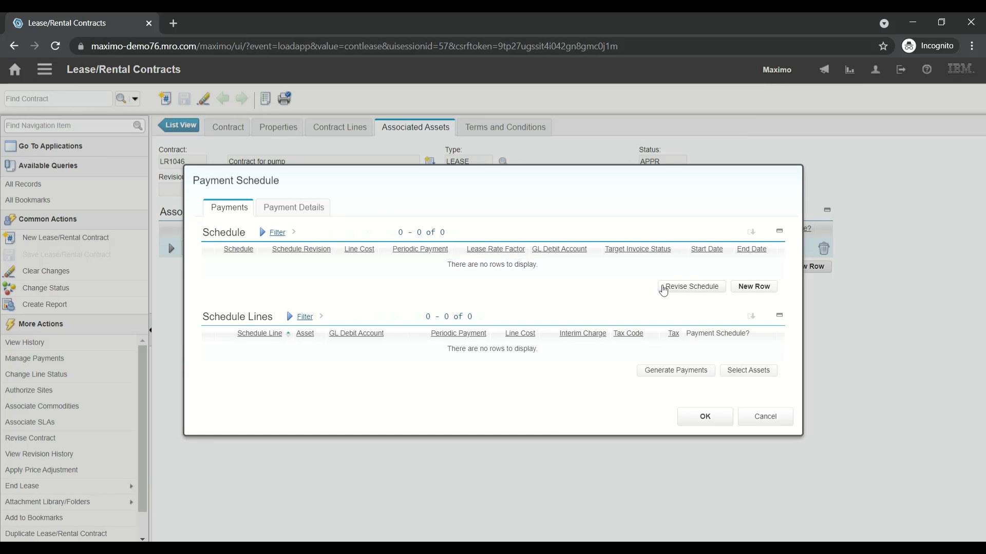
click(753, 287)
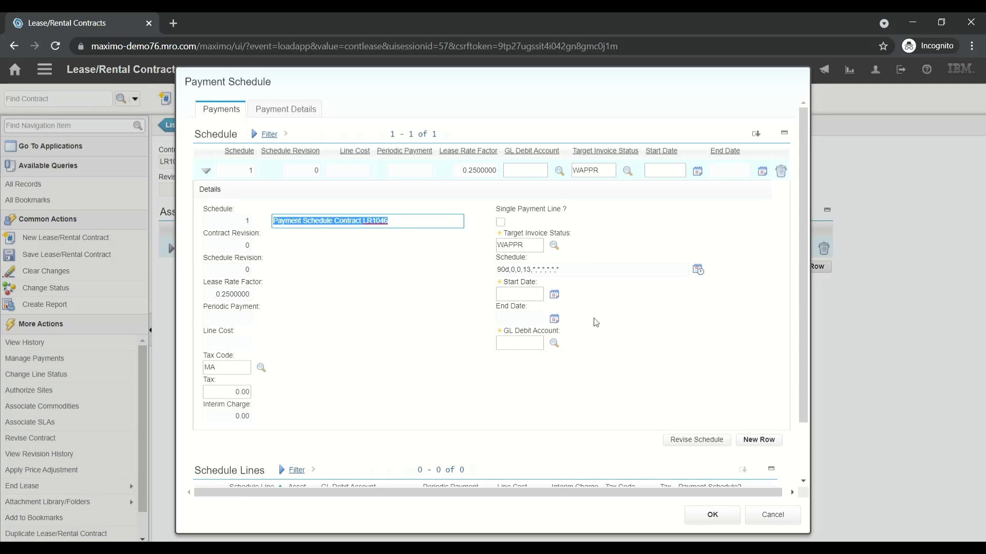
click(556, 294)
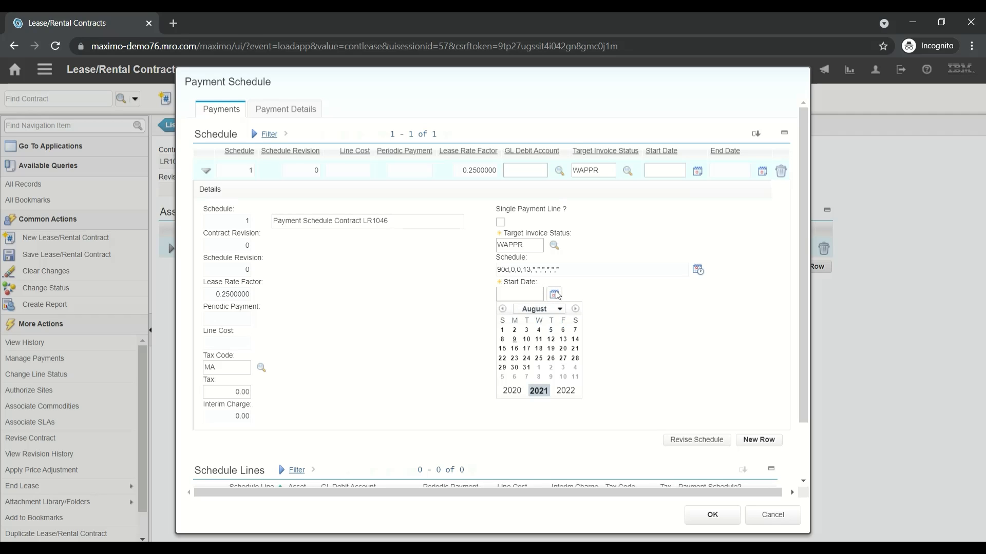
click(514, 339)
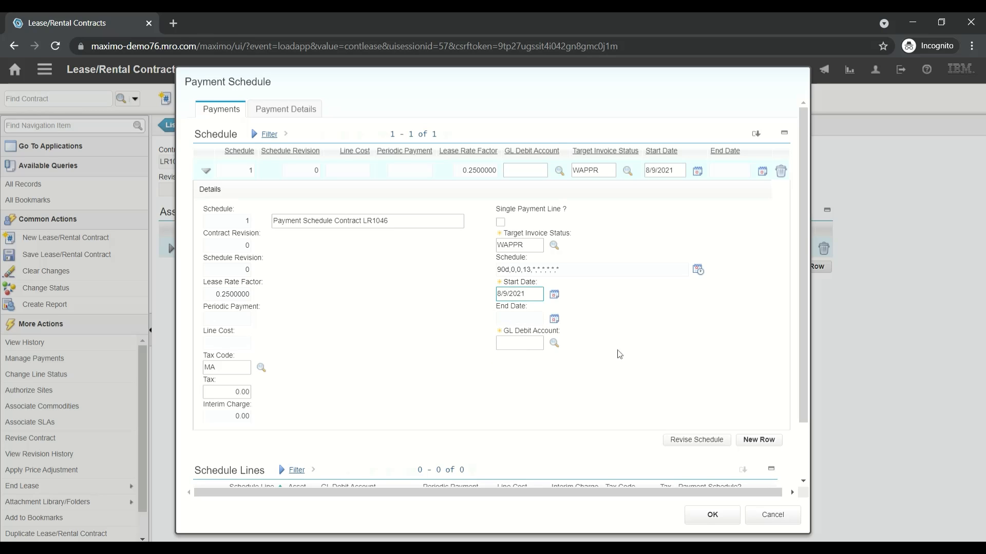
Build the schedule's GL debit account from cost center 6200 (Maintenance), activity 300 (Maintenance) and resource 450 (Leased Tool)
click(552, 349)
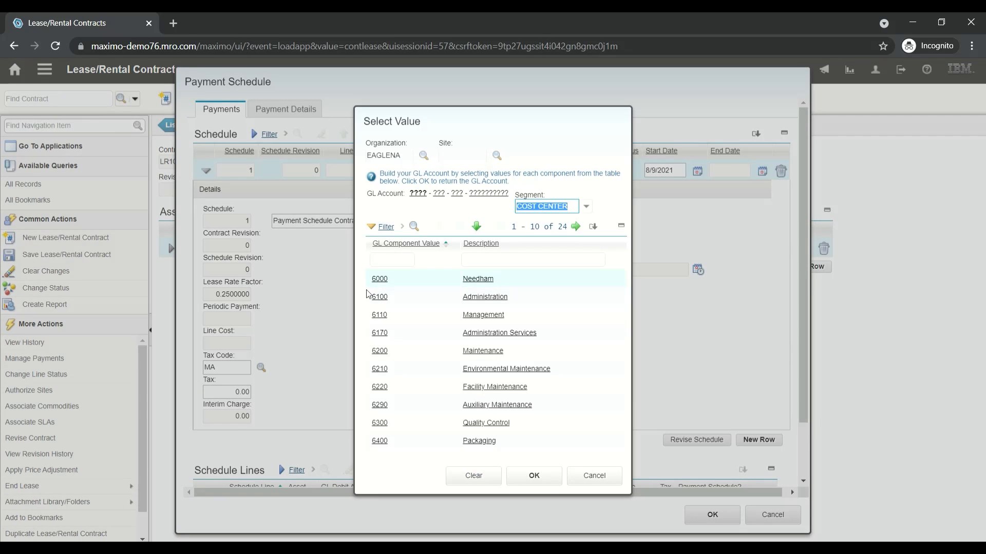
click(384, 354)
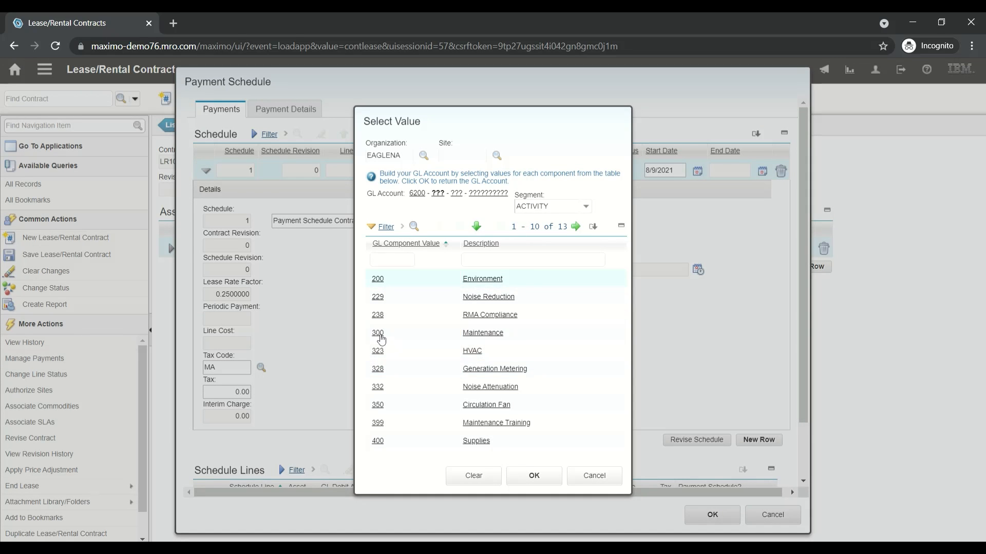
click(379, 334)
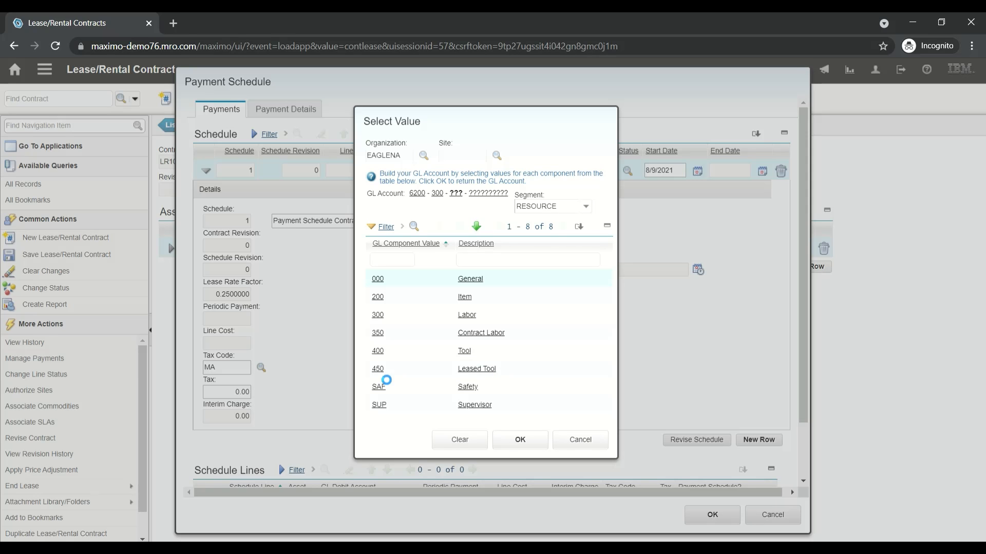
click(380, 370)
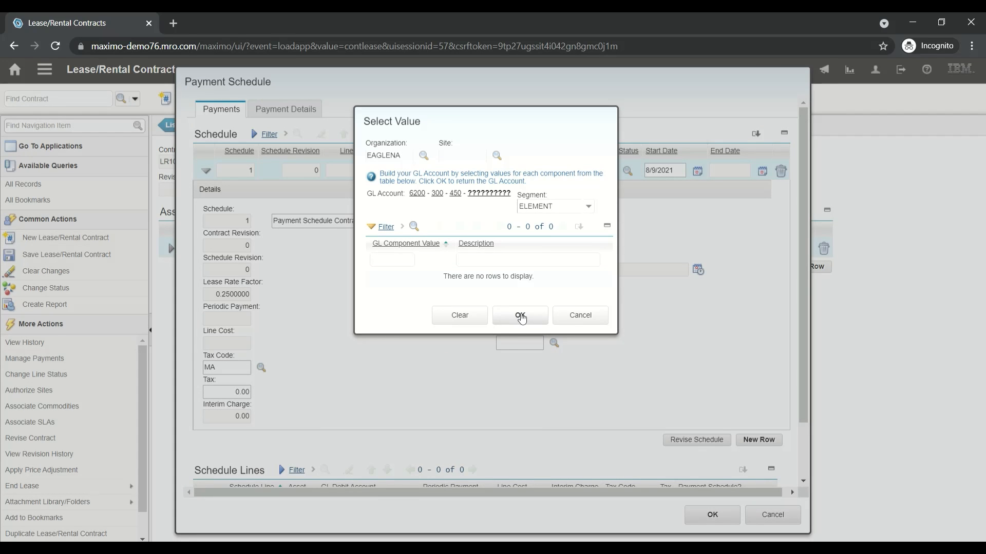
click(520, 316)
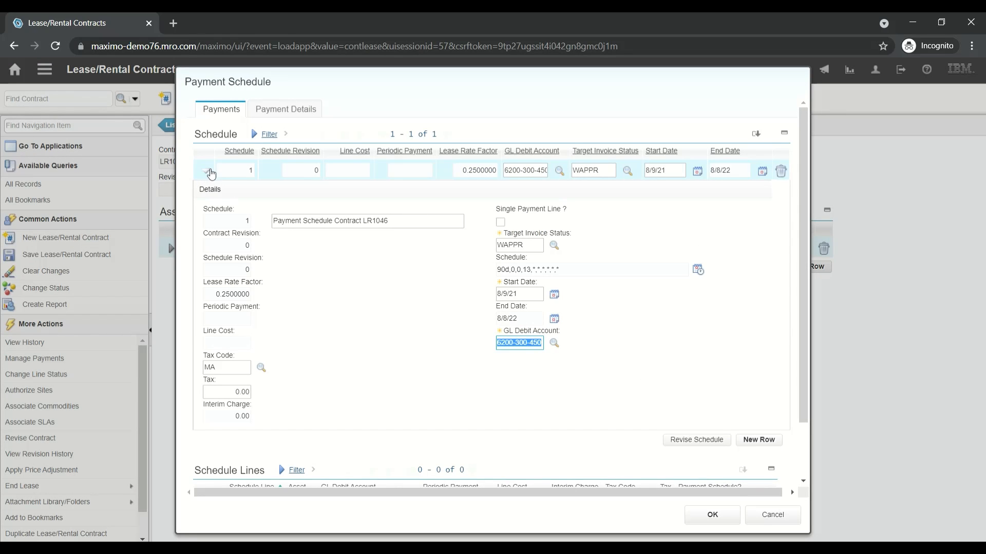
Add asset 2113, the Rotary PD Pump, to the payment schedule as a schedule line
click(208, 171)
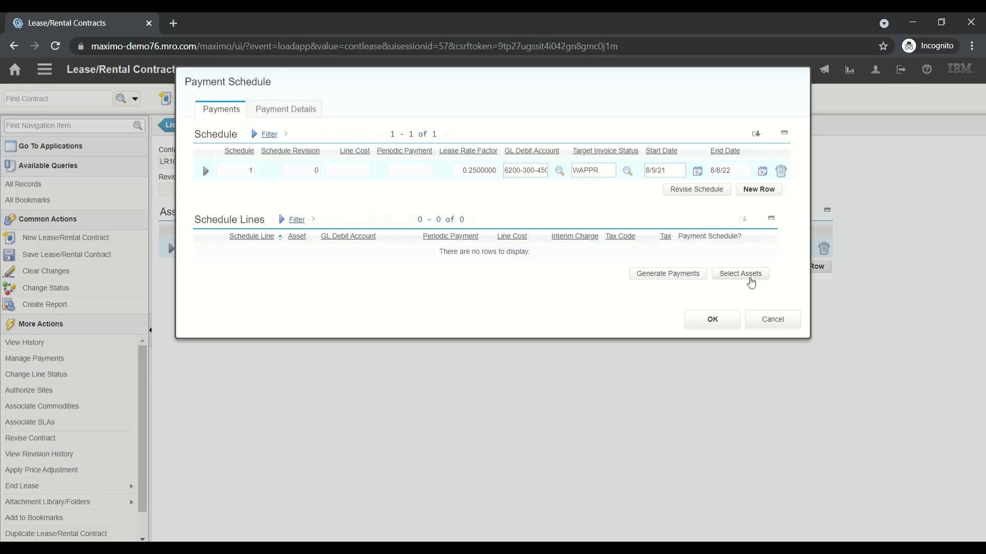
click(750, 277)
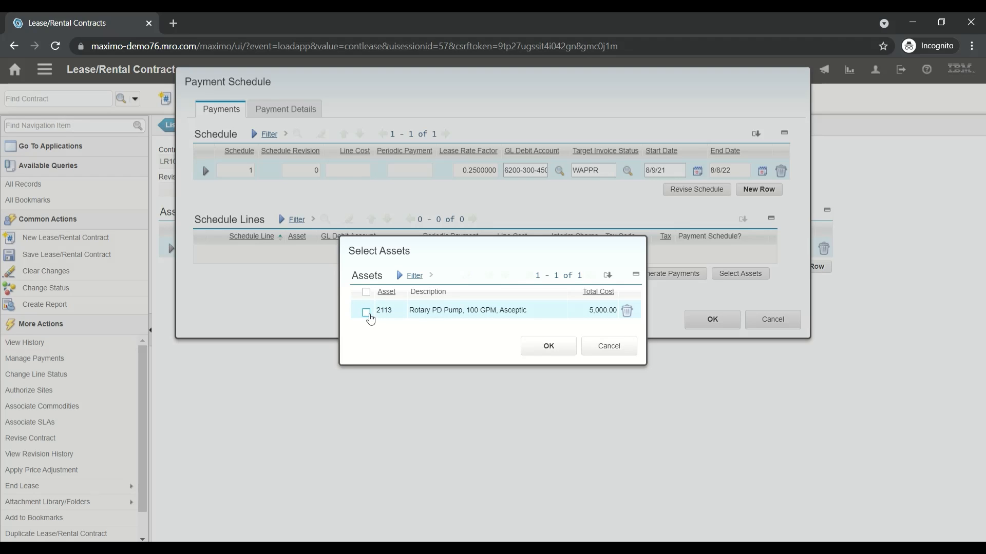
click(366, 313)
click(550, 352)
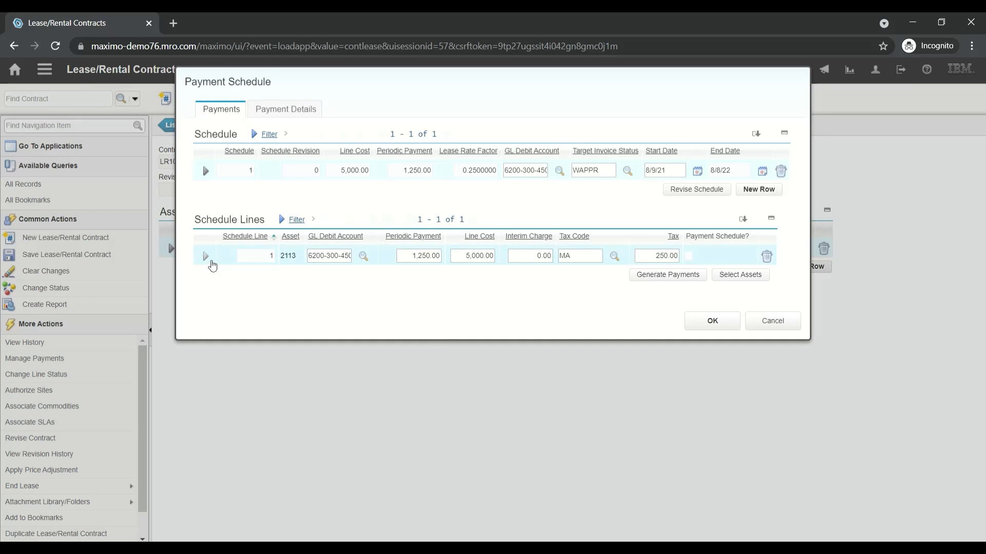
Show the details of the pump's schedule line and generate the scheduled payments
click(205, 256)
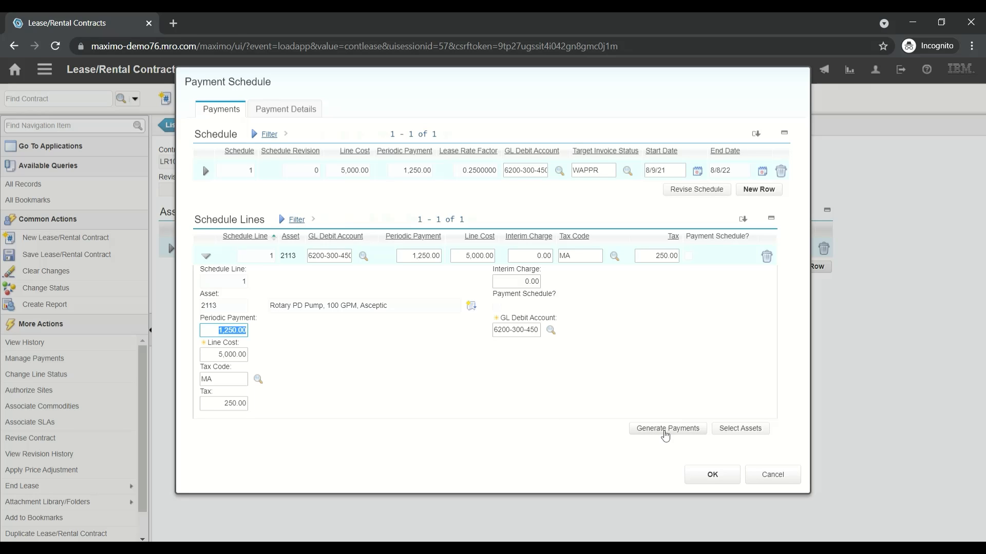
click(665, 431)
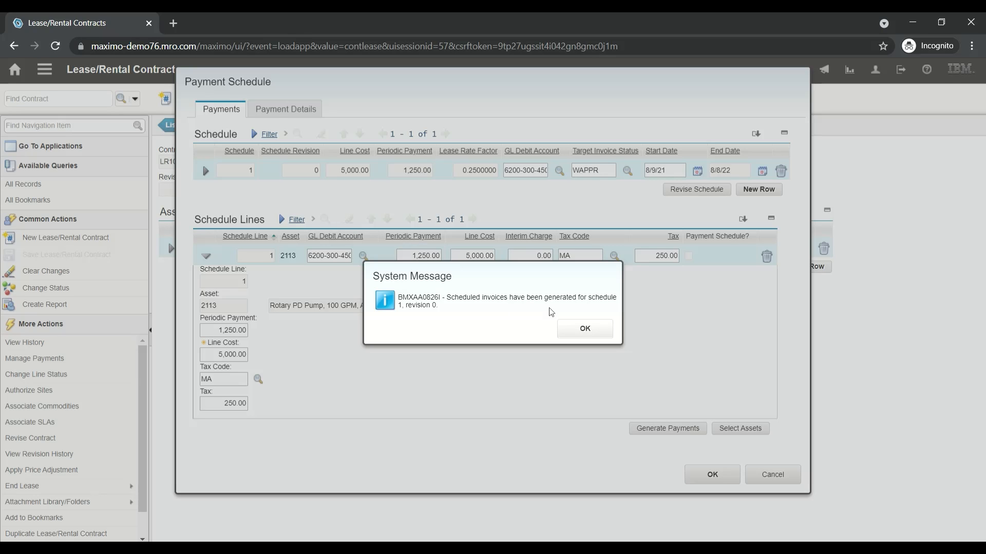
click(585, 329)
Review the generated invoices, their due dates and statuses in the payment details, and accept the payment schedule
click(282, 113)
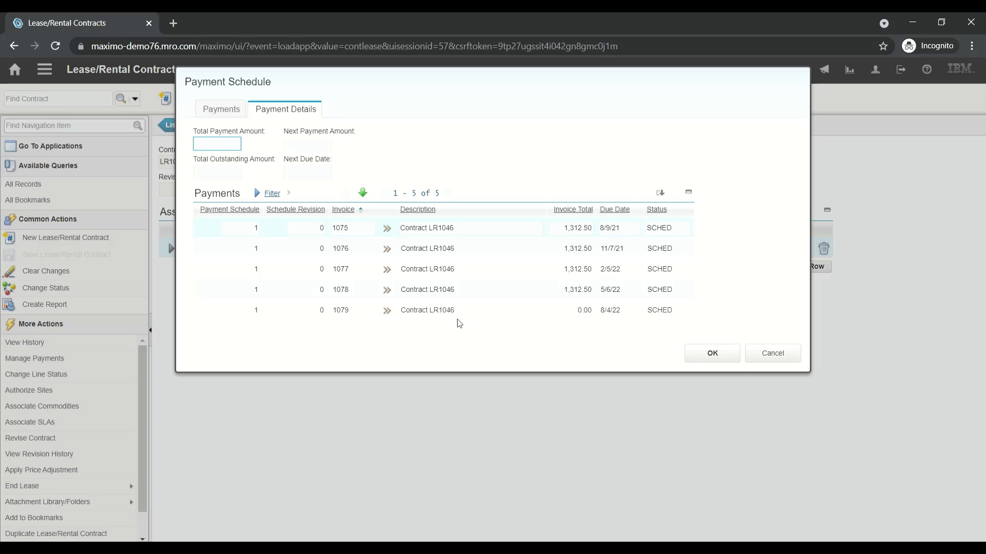
click(681, 233)
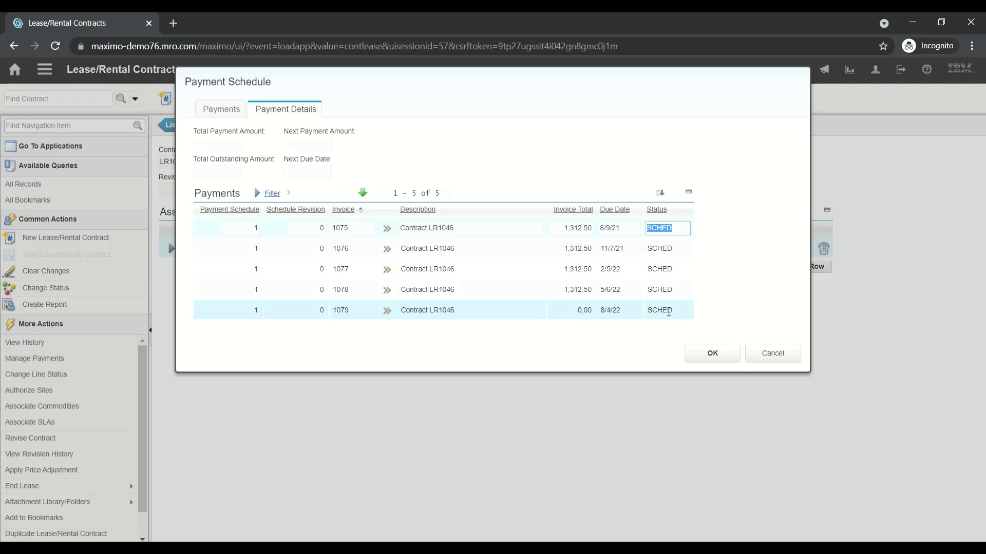
click(715, 355)
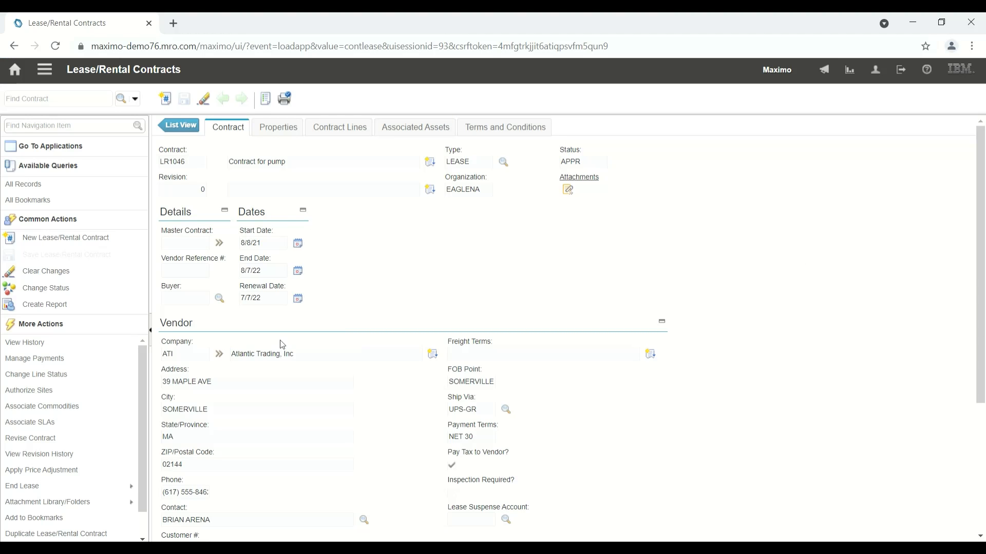
Examine the Return Assets and Purchase Assets options for ending the lease, cancelling each without entering anything
mouse_move(44, 490)
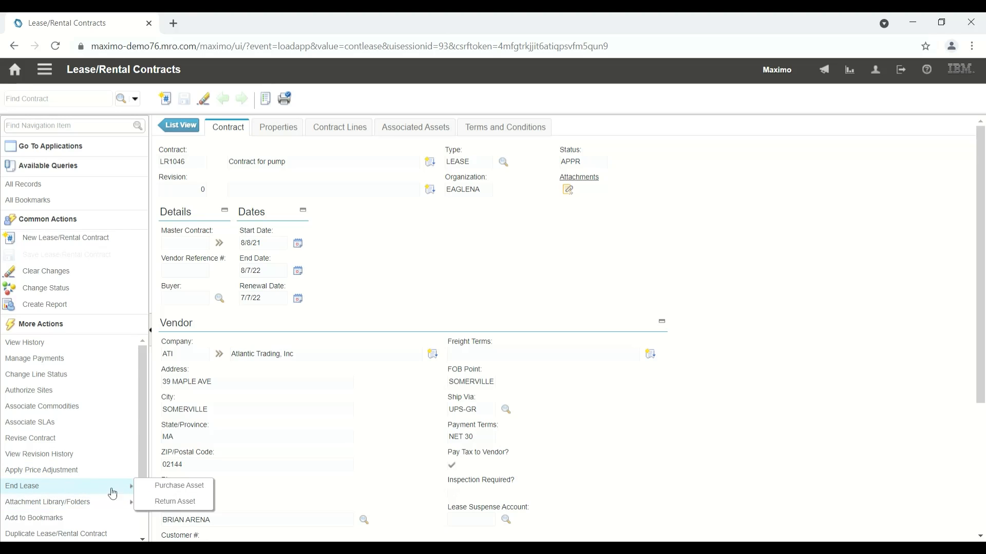
click(176, 503)
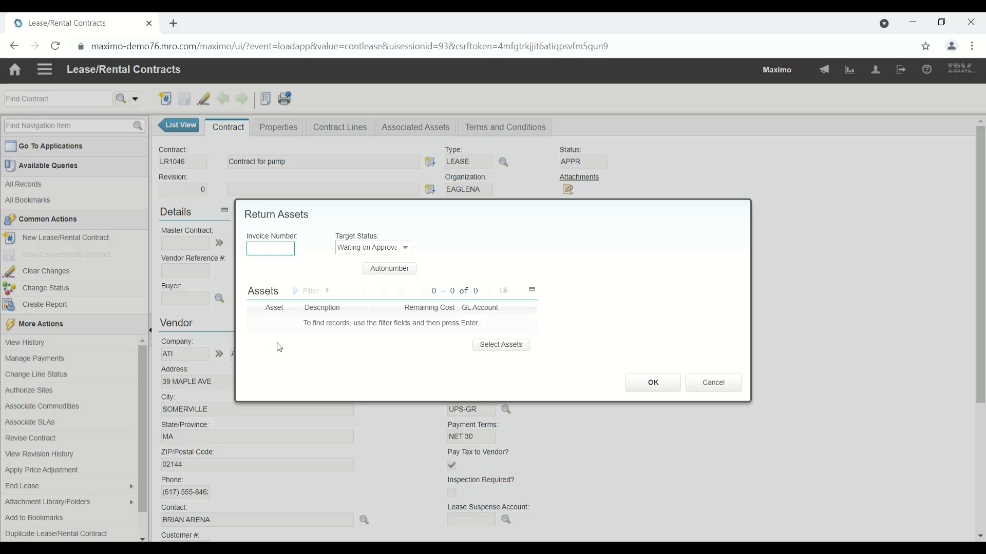
click(712, 389)
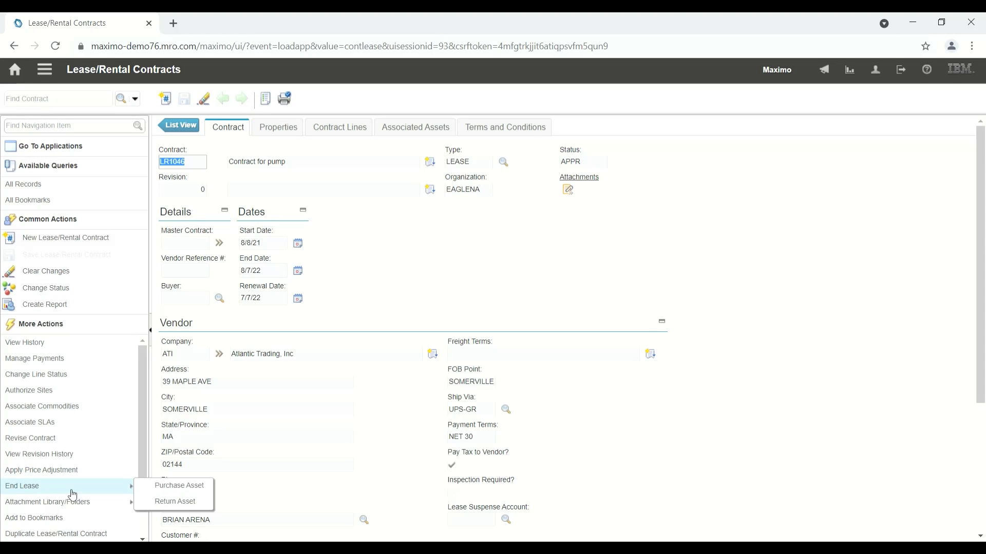
click(179, 489)
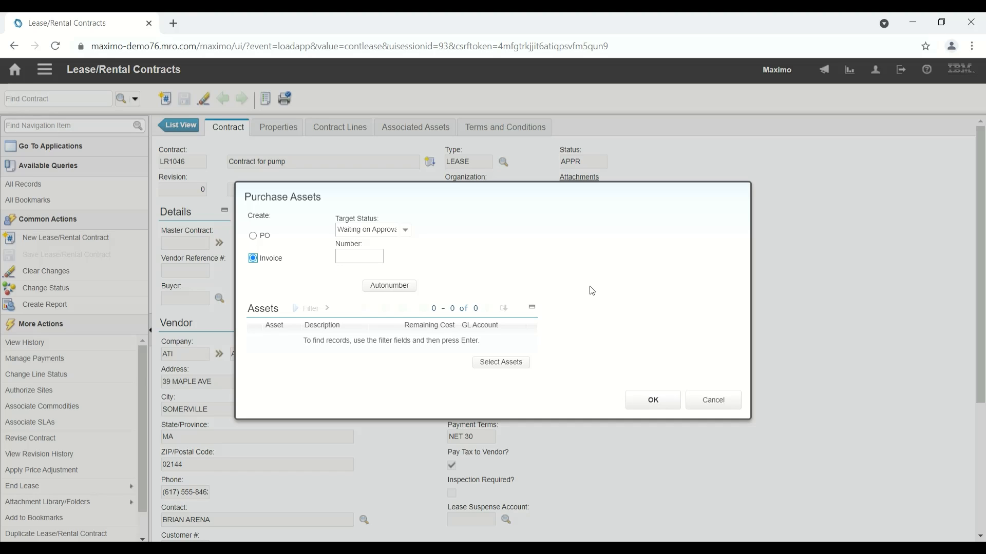
click(708, 405)
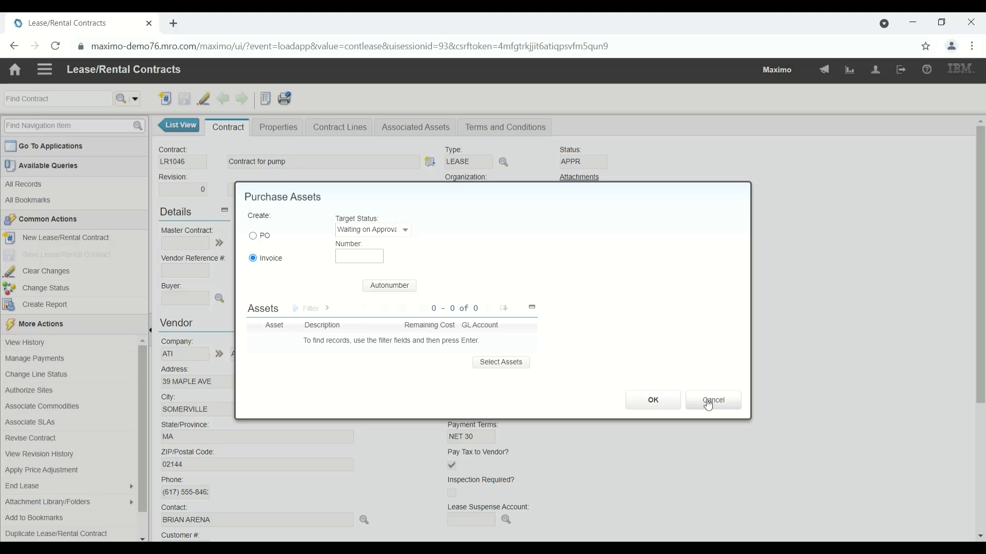